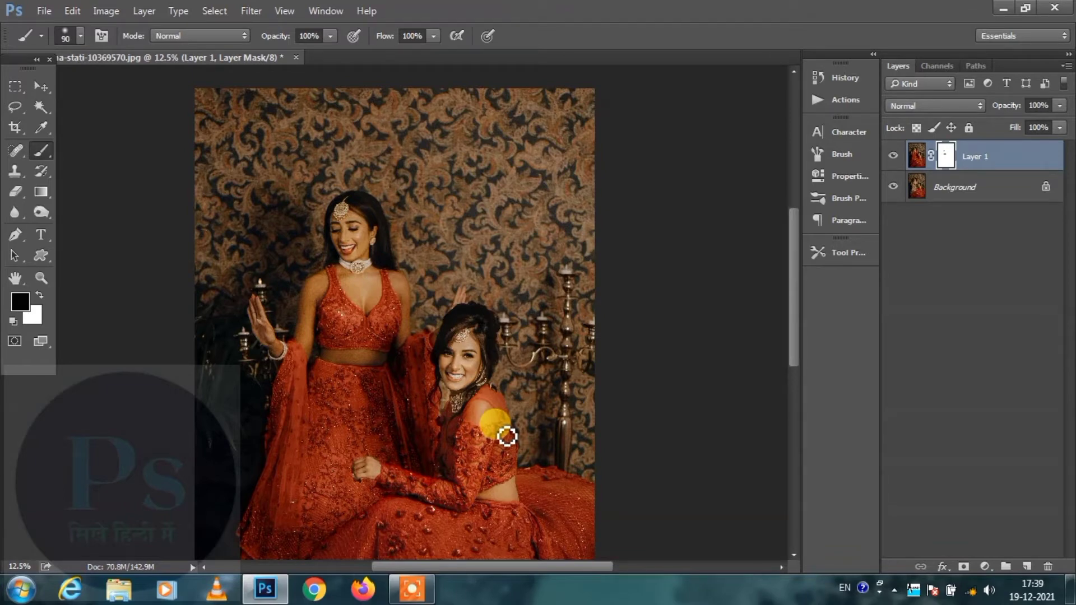
Step: Compare the red recolour with the gold original, then delete Layer 1, leaving only the Background
{"action": "left_click", "coordinate": [893, 157]}
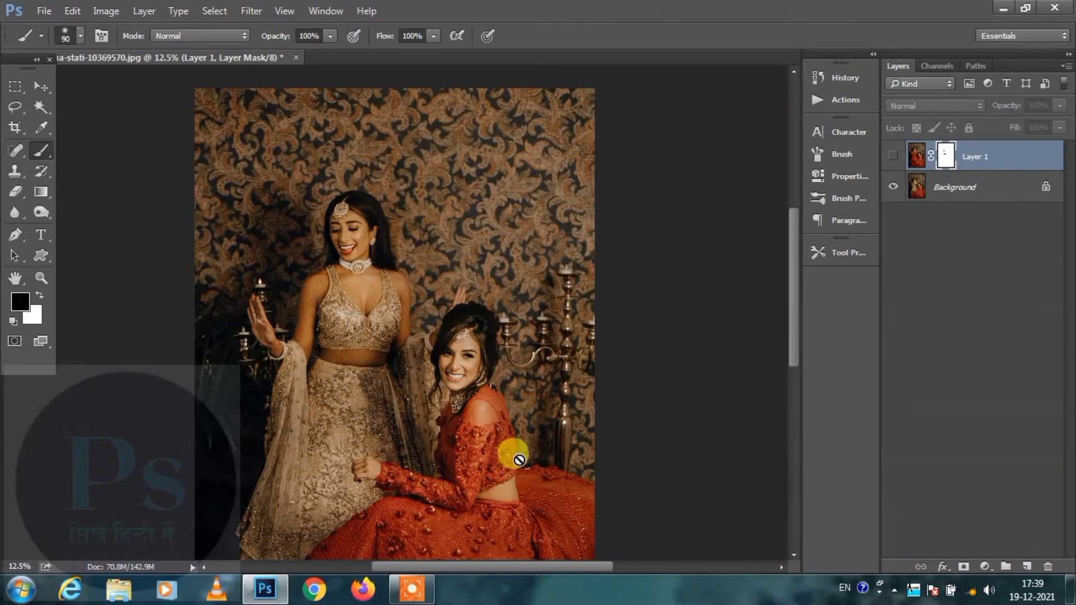
{"action": "left_click_drag", "start_coordinate": [795, 360], "coordinate": [797, 382]}
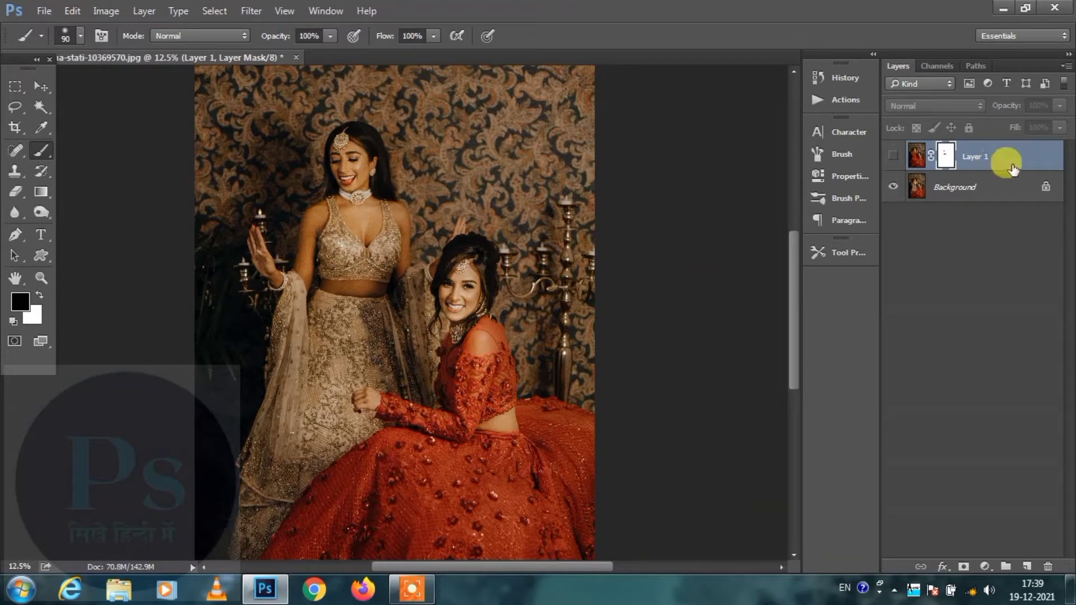
{"action": "left_click", "coordinate": [893, 155]}
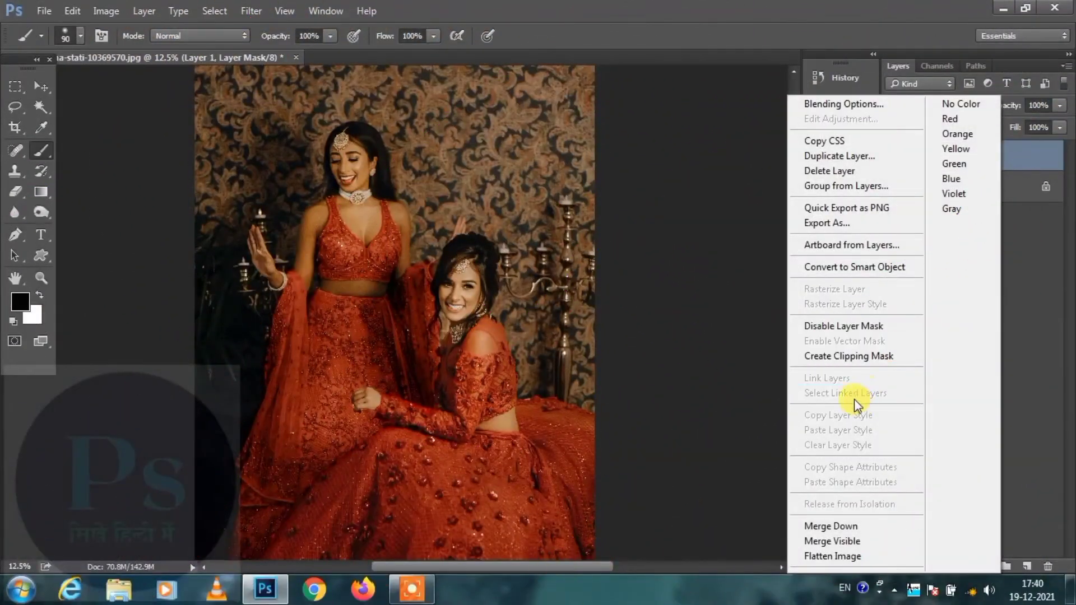
{"action": "left_click", "coordinate": [815, 172]}
{"action": "left_click", "coordinate": [517, 225]}
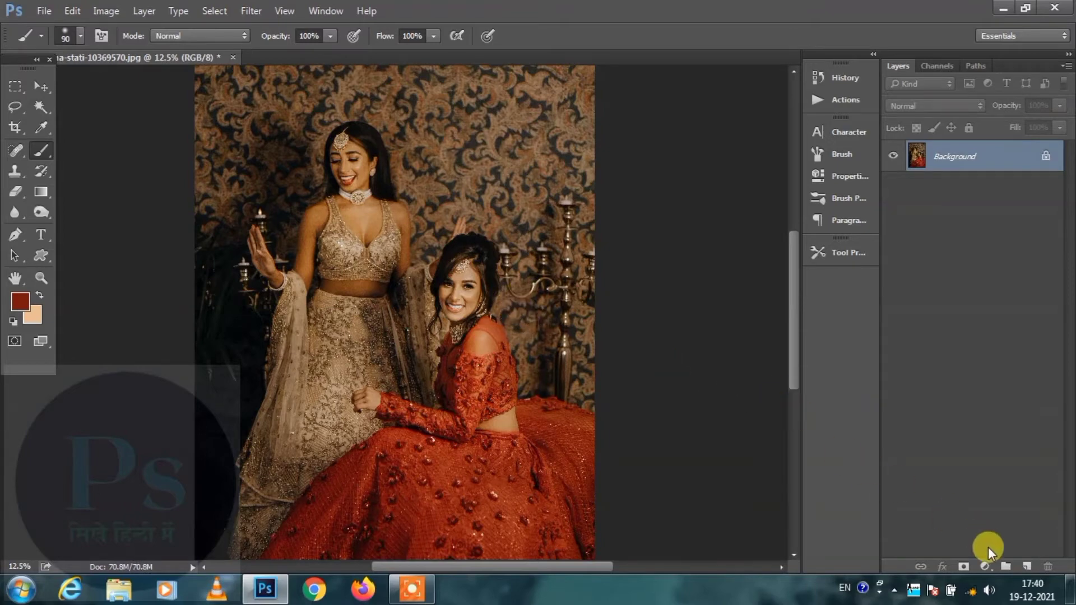
Step: Add an empty Layer 1 above the photo and sample dark red from the seated woman's dress
{"action": "left_click", "coordinate": [1026, 566]}
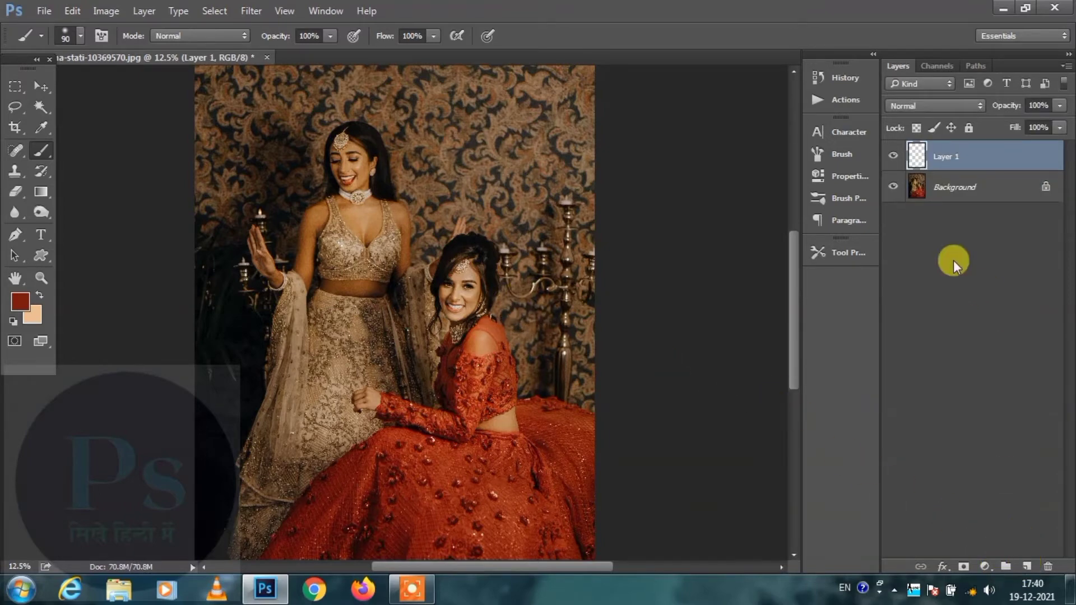
{"action": "left_click", "coordinate": [41, 128]}
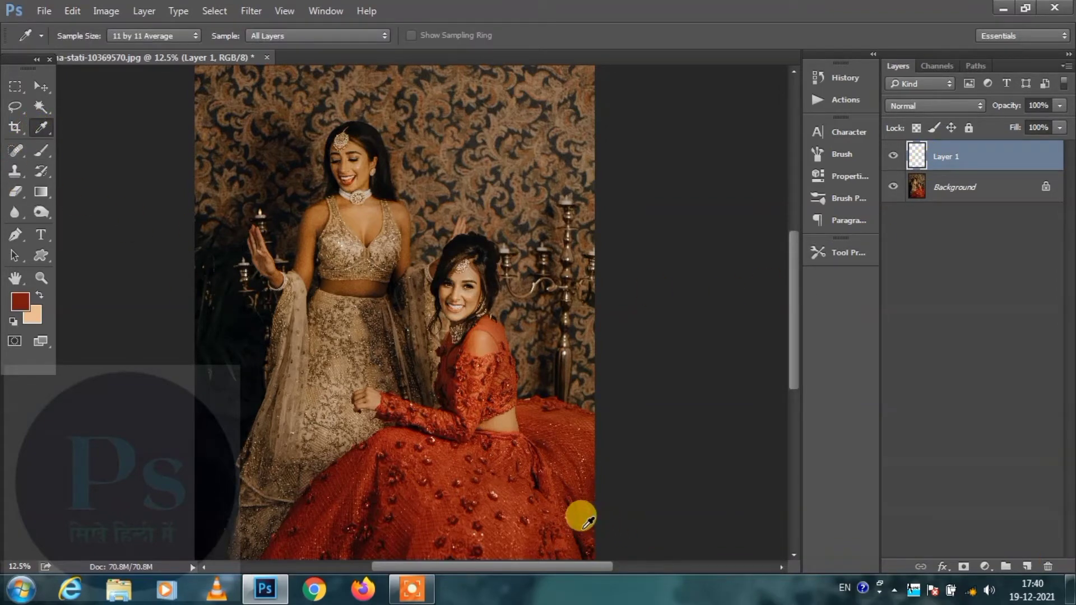
{"action": "key", "text": "ctrl+plus"}
{"action": "key", "text": "ctrl+plus"}
{"action": "key", "text": "ctrl+plus"}
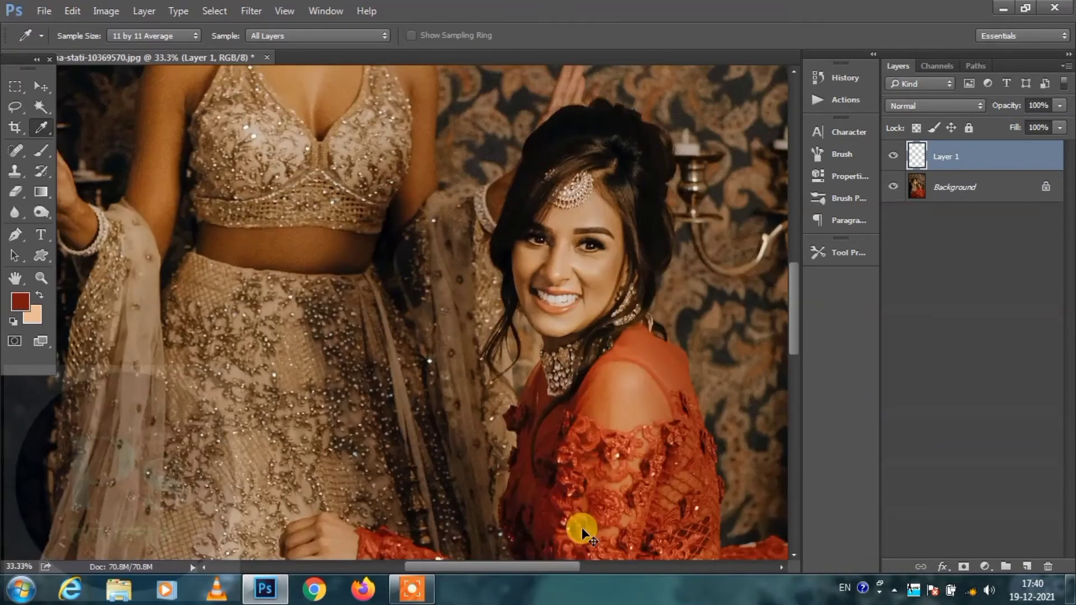
{"action": "mouse_move", "coordinate": [589, 397]}
{"action": "left_mouse_down"}
{"action": "mouse_move", "coordinate": [423, 300]}
{"action": "mouse_move", "coordinate": [408, 185]}
{"action": "left_mouse_up"}
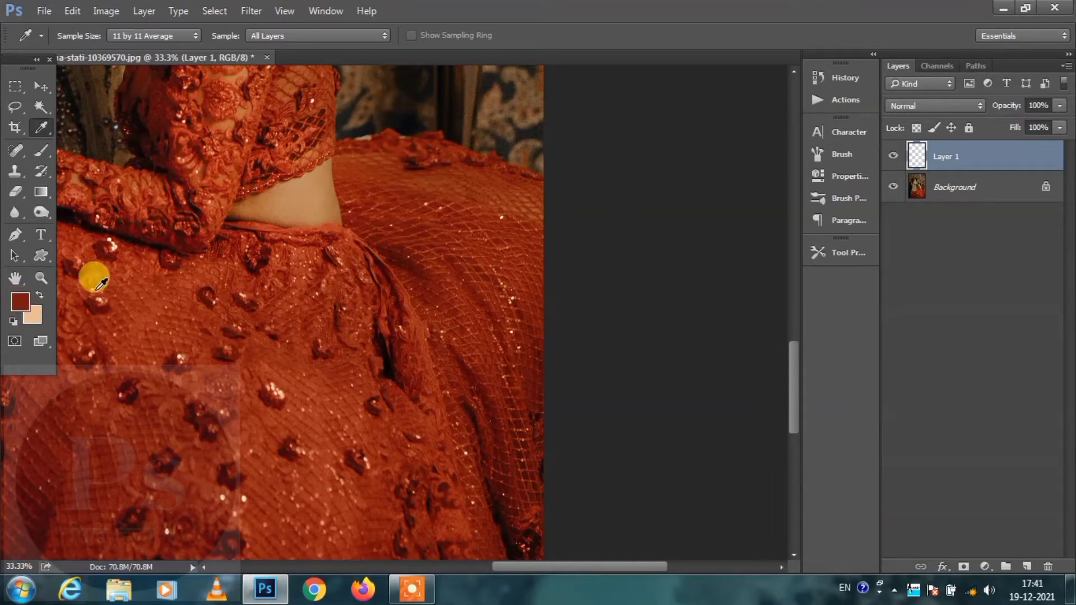
{"action": "left_click", "coordinate": [41, 154]}
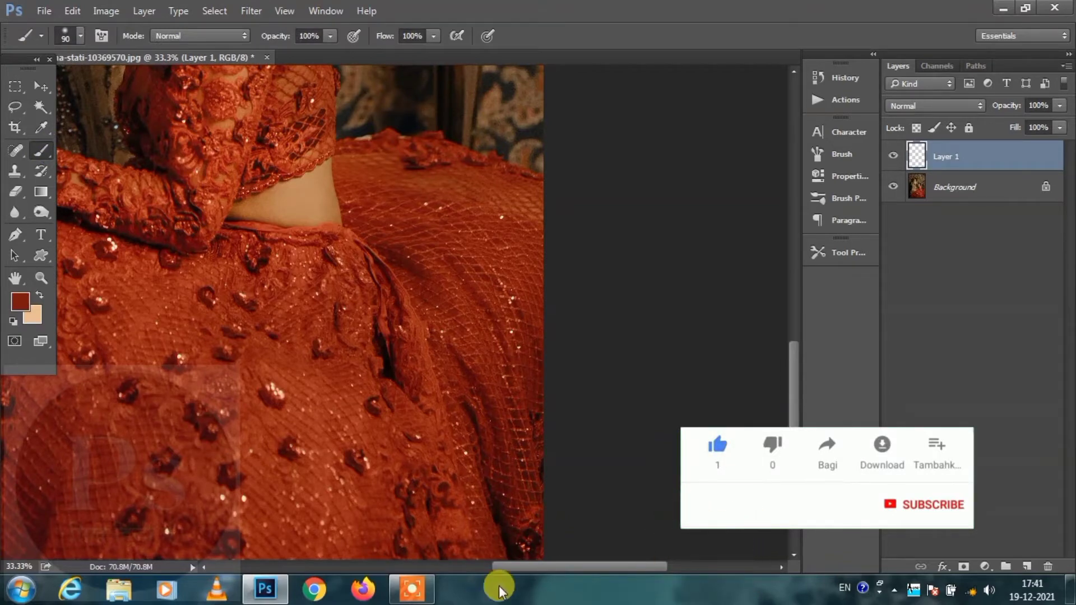
Step: Bring the standing woman into view and set Layer 1's blend mode to Soft Light
{"action": "left_click_drag", "start_coordinate": [527, 567], "coordinate": [453, 567]}
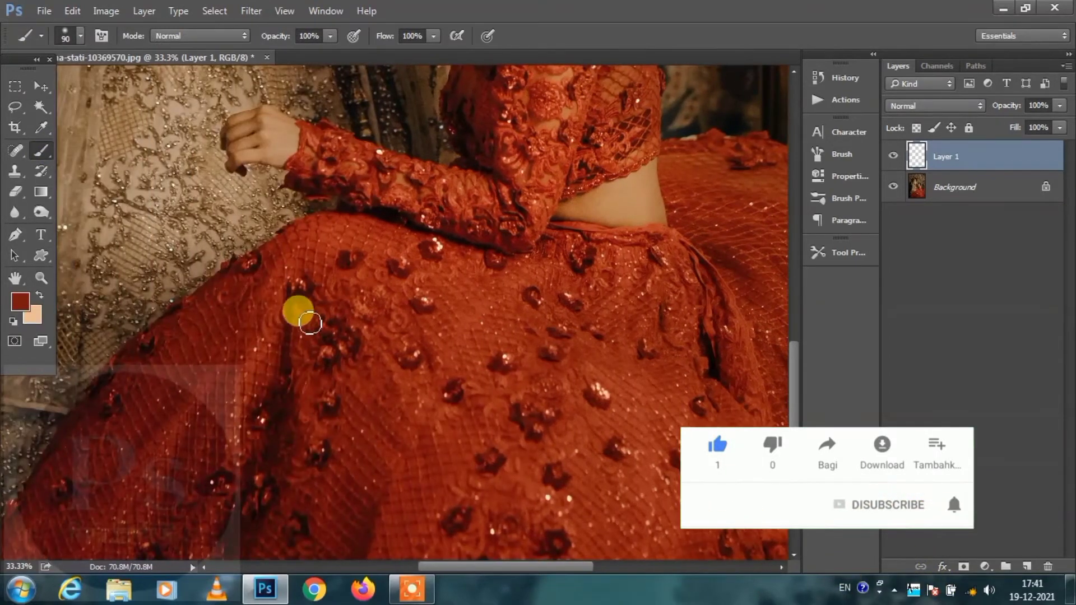
{"action": "left_click_drag", "start_coordinate": [293, 298], "coordinate": [445, 496]}
{"action": "scroll", "coordinate": [452, 500], "scroll_direction": "up", "scroll_amount": 3}
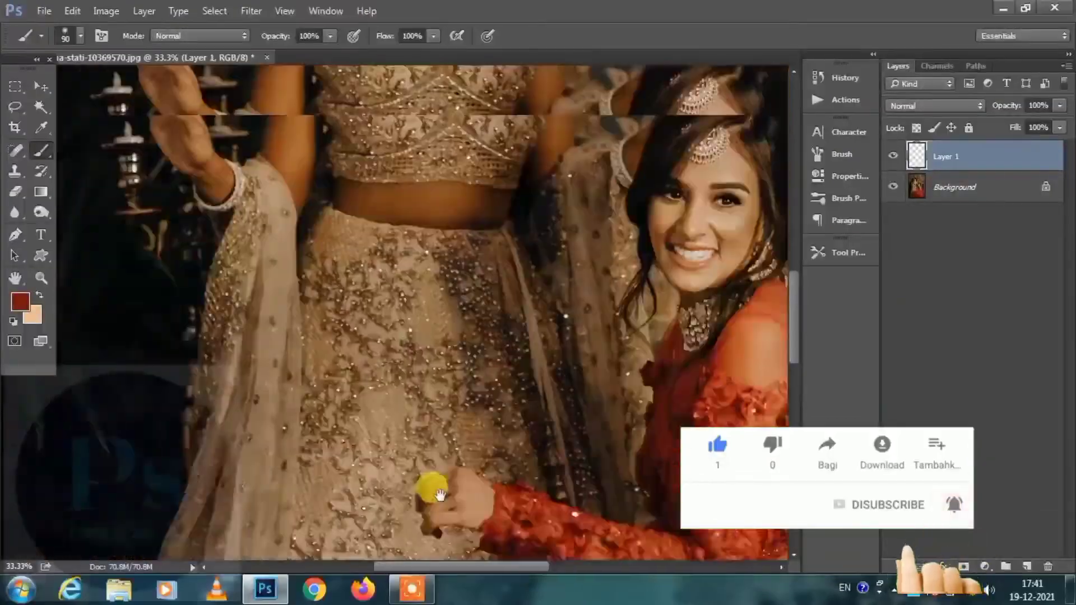
{"action": "scroll", "coordinate": [431, 487], "scroll_direction": "up", "scroll_amount": 2}
{"action": "scroll", "coordinate": [399, 463], "scroll_direction": "up", "scroll_amount": 2}
{"action": "scroll", "coordinate": [389, 478], "scroll_direction": "up", "scroll_amount": 2}
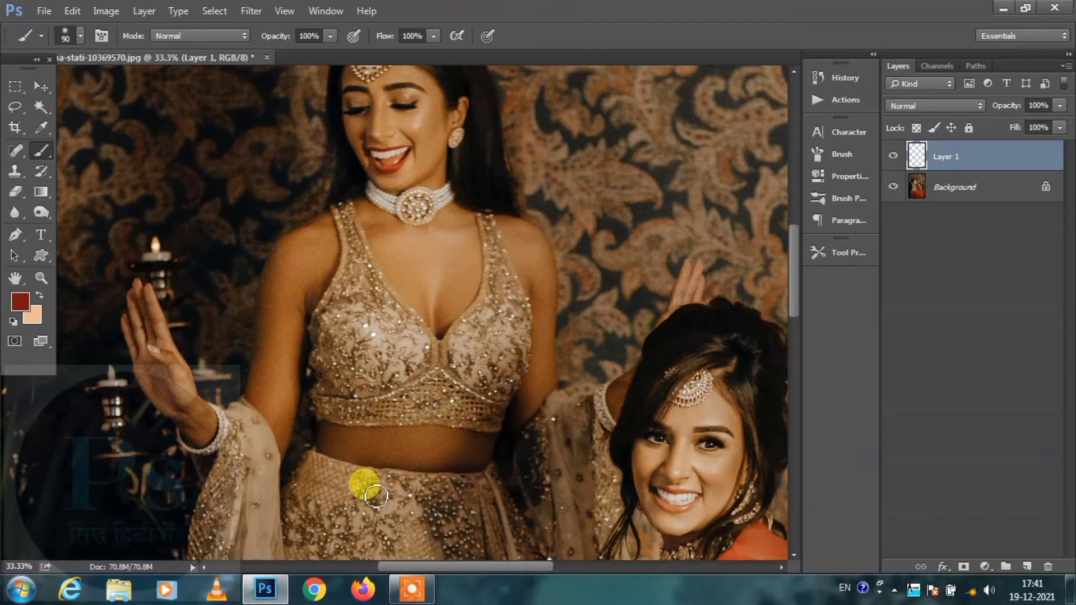
{"action": "left_click", "coordinate": [953, 105]}
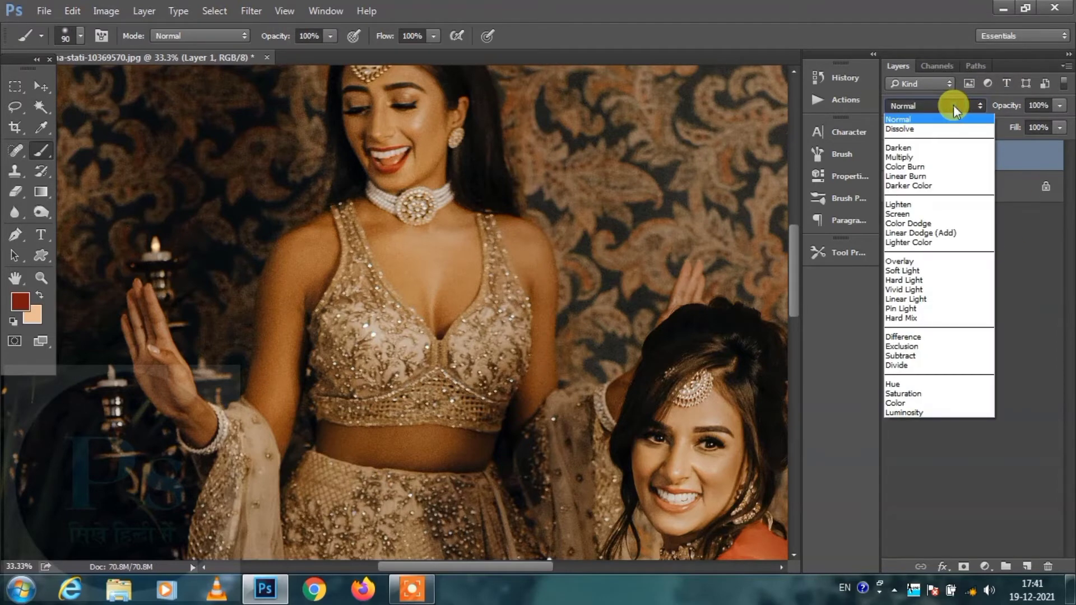
{"action": "left_click", "coordinate": [920, 271]}
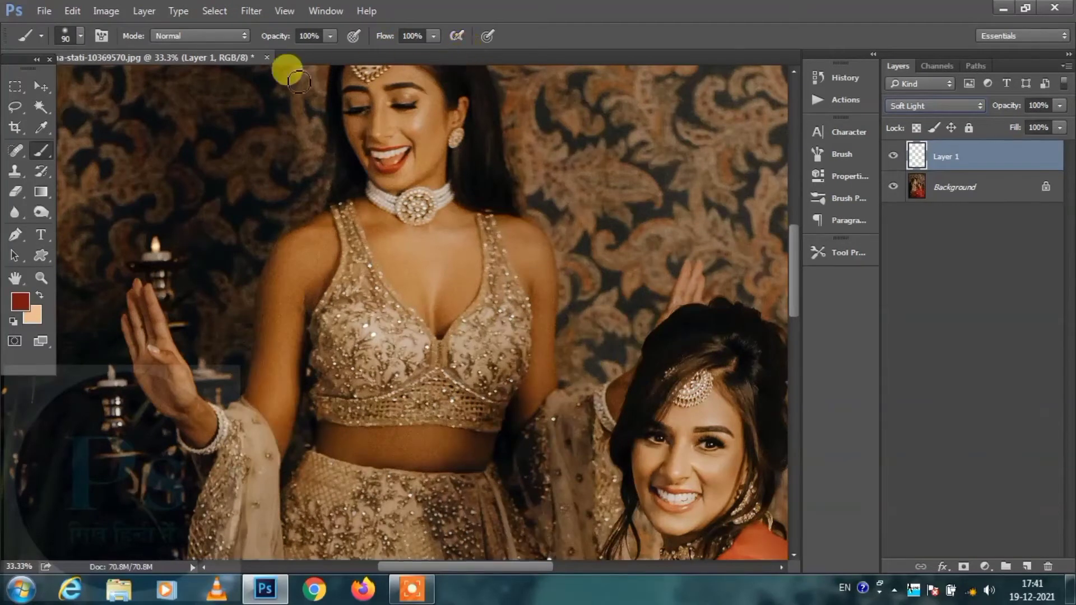
Step: Check the soft brush (90 px, 0% hardness), zoom onto the blouse, and reduce it to 70 px
{"action": "left_click", "coordinate": [81, 36]}
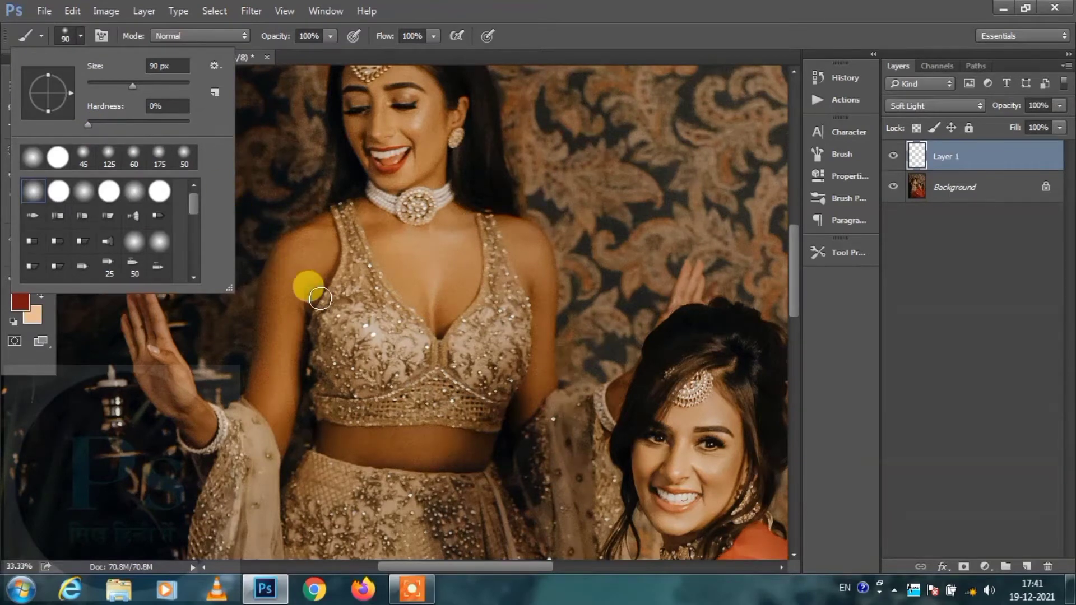
{"action": "left_click", "coordinate": [370, 345]}
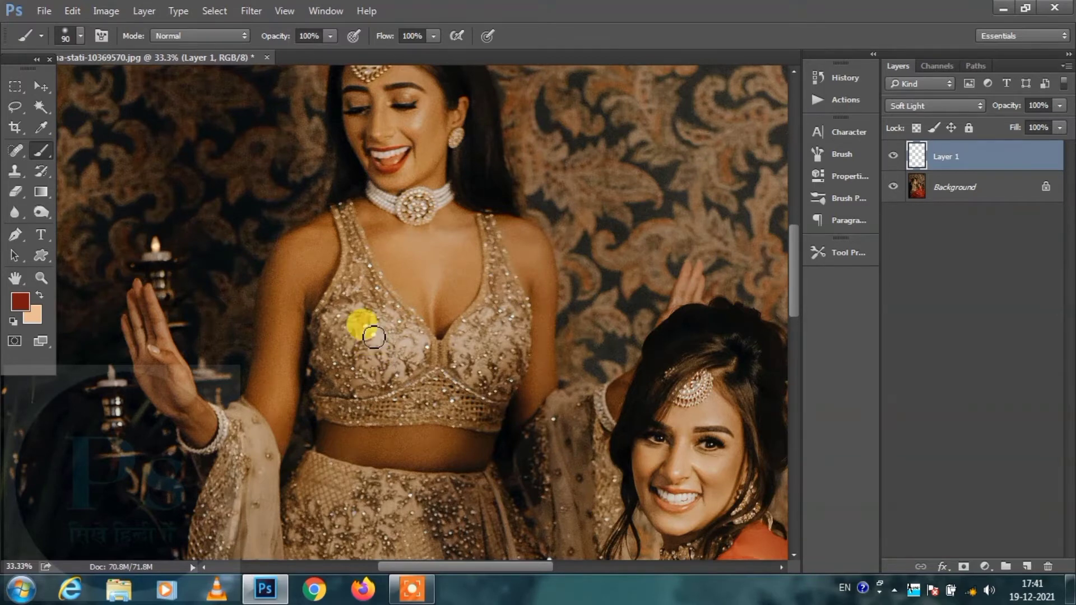
{"action": "key", "text": "ctrl+plus"}
{"action": "key", "text": "ctrl+plus"}
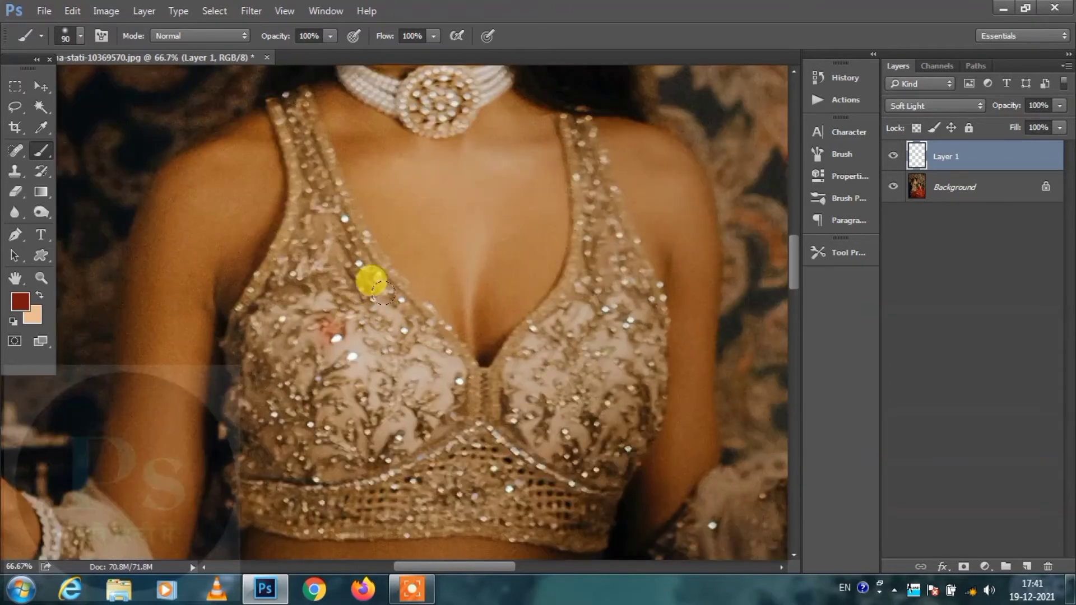
{"action": "left_click_drag", "start_coordinate": [323, 243], "coordinate": [344, 321]}
{"action": "key", "text": "bracketleft"}
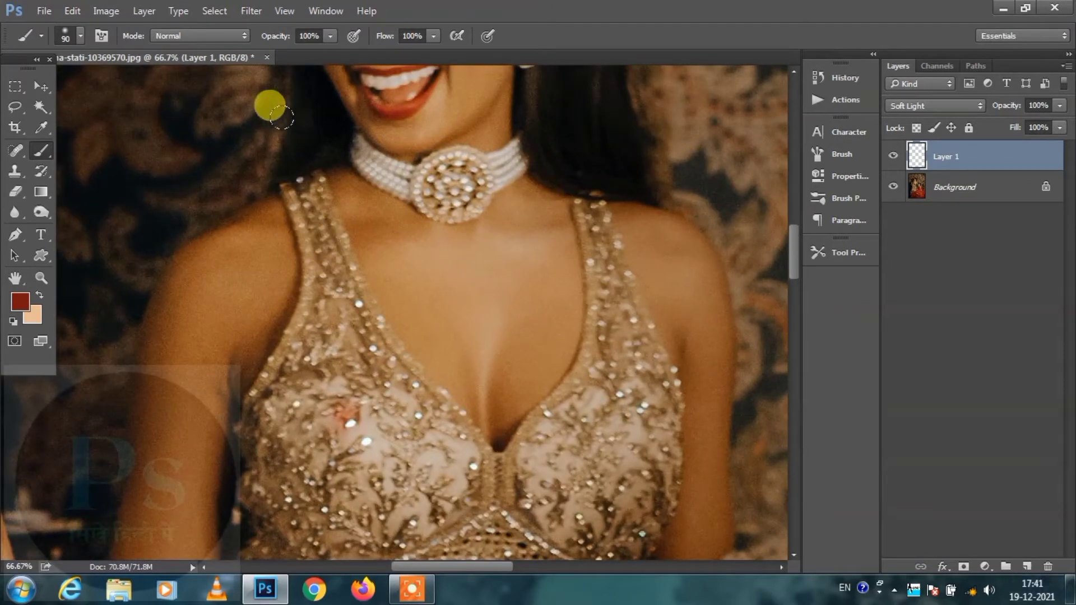
{"action": "key", "text": "bracketleft"}
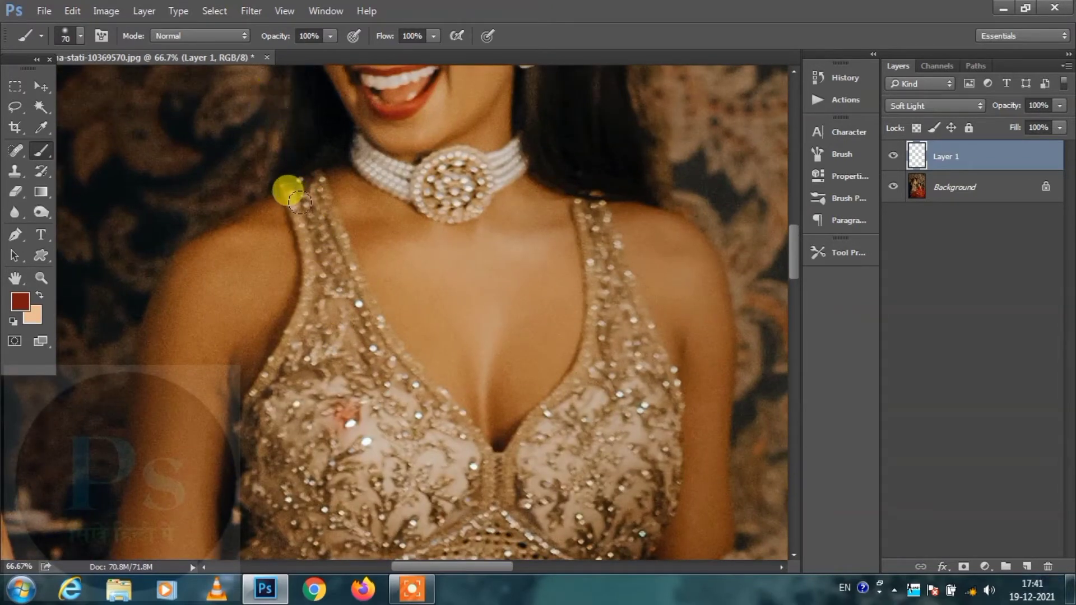
Step: Paint the blouse's shoulder straps, centre seam and lower edge red
{"action": "mouse_move", "coordinate": [293, 197]}
{"action": "left_mouse_down"}
{"action": "mouse_move", "coordinate": [305, 199]}
{"action": "mouse_move", "coordinate": [310, 181]}
{"action": "mouse_move", "coordinate": [306, 229]}
{"action": "mouse_move", "coordinate": [313, 224]}
{"action": "mouse_move", "coordinate": [348, 283]}
{"action": "mouse_move", "coordinate": [336, 319]}
{"action": "mouse_move", "coordinate": [323, 275]}
{"action": "mouse_move", "coordinate": [288, 390]}
{"action": "mouse_move", "coordinate": [302, 311]}
{"action": "mouse_move", "coordinate": [259, 405]}
{"action": "mouse_move", "coordinate": [322, 361]}
{"action": "mouse_move", "coordinate": [349, 321]}
{"action": "mouse_move", "coordinate": [421, 404]}
{"action": "mouse_move", "coordinate": [325, 247]}
{"action": "mouse_move", "coordinate": [307, 264]}
{"action": "mouse_move", "coordinate": [451, 439]}
{"action": "mouse_move", "coordinate": [446, 461]}
{"action": "mouse_move", "coordinate": [377, 444]}
{"action": "mouse_move", "coordinate": [404, 323]}
{"action": "mouse_move", "coordinate": [453, 377]}
{"action": "mouse_move", "coordinate": [403, 313]}
{"action": "mouse_move", "coordinate": [430, 324]}
{"action": "mouse_move", "coordinate": [401, 266]}
{"action": "mouse_move", "coordinate": [326, 271]}
{"action": "mouse_move", "coordinate": [293, 317]}
{"action": "mouse_move", "coordinate": [272, 296]}
{"action": "mouse_move", "coordinate": [282, 358]}
{"action": "mouse_move", "coordinate": [309, 318]}
{"action": "mouse_move", "coordinate": [331, 371]}
{"action": "mouse_move", "coordinate": [359, 356]}
{"action": "mouse_move", "coordinate": [426, 390]}
{"action": "mouse_move", "coordinate": [374, 410]}
{"action": "mouse_move", "coordinate": [379, 420]}
{"action": "mouse_move", "coordinate": [288, 401]}
{"action": "mouse_move", "coordinate": [280, 430]}
{"action": "mouse_move", "coordinate": [321, 451]}
{"action": "mouse_move", "coordinate": [299, 455]}
{"action": "mouse_move", "coordinate": [337, 451]}
{"action": "mouse_move", "coordinate": [311, 431]}
{"action": "mouse_move", "coordinate": [402, 423]}
{"action": "mouse_move", "coordinate": [331, 450]}
{"action": "mouse_move", "coordinate": [371, 469]}
{"action": "mouse_move", "coordinate": [451, 481]}
{"action": "mouse_move", "coordinate": [507, 463]}
{"action": "mouse_move", "coordinate": [612, 483]}
{"action": "mouse_move", "coordinate": [608, 439]}
{"action": "mouse_move", "coordinate": [525, 451]}
{"action": "left_mouse_up"}
{"action": "mouse_move", "coordinate": [587, 469]}
{"action": "left_mouse_down"}
{"action": "mouse_move", "coordinate": [493, 380]}
{"action": "mouse_move", "coordinate": [644, 424]}
{"action": "mouse_move", "coordinate": [679, 336]}
{"action": "mouse_move", "coordinate": [666, 403]}
{"action": "mouse_move", "coordinate": [694, 272]}
{"action": "mouse_move", "coordinate": [661, 251]}
{"action": "mouse_move", "coordinate": [559, 276]}
{"action": "mouse_move", "coordinate": [562, 260]}
{"action": "mouse_move", "coordinate": [541, 367]}
{"action": "mouse_move", "coordinate": [572, 363]}
{"action": "mouse_move", "coordinate": [642, 320]}
{"action": "mouse_move", "coordinate": [611, 380]}
{"action": "mouse_move", "coordinate": [675, 273]}
{"action": "left_mouse_up"}
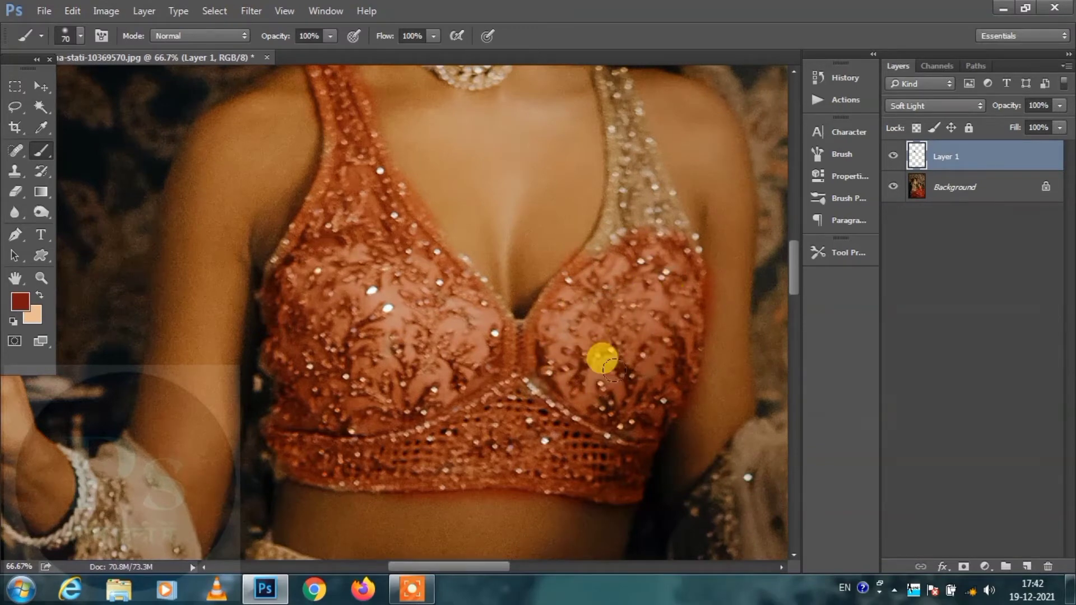
{"action": "scroll", "coordinate": [572, 359], "scroll_direction": "up", "scroll_amount": 5}
{"action": "mouse_move", "coordinate": [591, 255]}
{"action": "left_mouse_down"}
{"action": "mouse_move", "coordinate": [589, 213]}
{"action": "mouse_move", "coordinate": [600, 269]}
{"action": "mouse_move", "coordinate": [583, 373]}
{"action": "mouse_move", "coordinate": [611, 325]}
{"action": "mouse_move", "coordinate": [635, 366]}
{"action": "mouse_move", "coordinate": [592, 245]}
{"action": "mouse_move", "coordinate": [641, 338]}
{"action": "mouse_move", "coordinate": [622, 384]}
{"action": "mouse_move", "coordinate": [547, 432]}
{"action": "left_mouse_up"}
{"action": "scroll", "coordinate": [547, 336], "scroll_direction": "down", "scroll_amount": 5}
{"action": "mouse_move", "coordinate": [511, 283]}
{"action": "left_mouse_down"}
{"action": "mouse_move", "coordinate": [503, 273]}
{"action": "mouse_move", "coordinate": [510, 310]}
{"action": "mouse_move", "coordinate": [464, 301]}
{"action": "mouse_move", "coordinate": [468, 248]}
{"action": "left_mouse_up"}
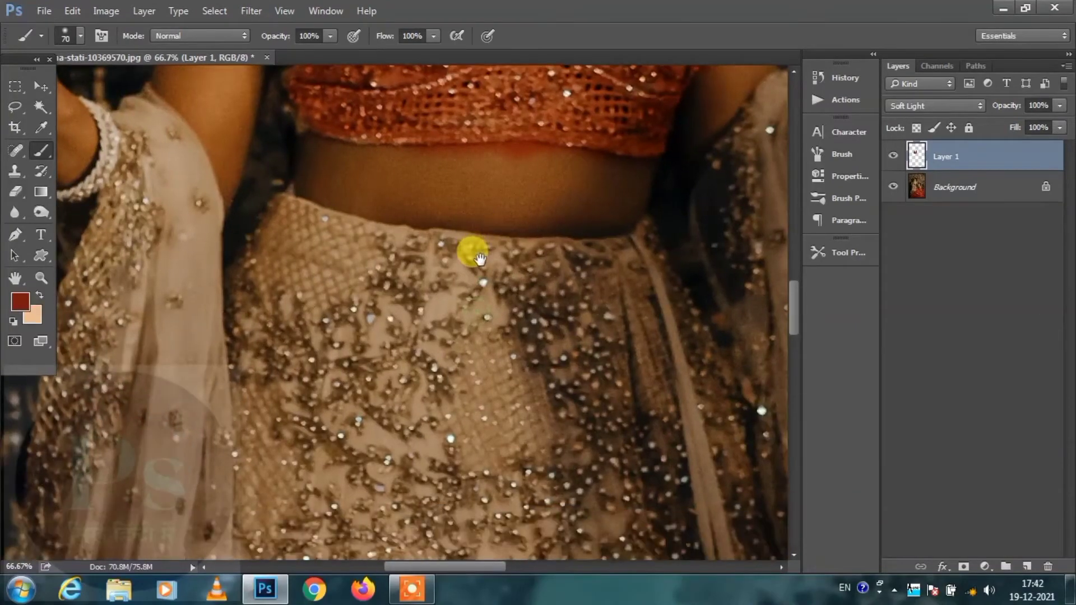
Step: Stroke red across the upper skirt, enlarge the brush, and zoom out to the whole outfit
{"action": "mouse_move", "coordinate": [434, 335]}
{"action": "left_mouse_down"}
{"action": "mouse_move", "coordinate": [414, 313]}
{"action": "mouse_move", "coordinate": [241, 227]}
{"action": "mouse_move", "coordinate": [421, 255]}
{"action": "mouse_move", "coordinate": [602, 238]}
{"action": "mouse_move", "coordinate": [629, 368]}
{"action": "mouse_move", "coordinate": [435, 360]}
{"action": "mouse_move", "coordinate": [472, 392]}
{"action": "mouse_move", "coordinate": [361, 367]}
{"action": "mouse_move", "coordinate": [312, 337]}
{"action": "mouse_move", "coordinate": [228, 380]}
{"action": "mouse_move", "coordinate": [276, 415]}
{"action": "mouse_move", "coordinate": [308, 230]}
{"action": "mouse_move", "coordinate": [252, 346]}
{"action": "mouse_move", "coordinate": [353, 307]}
{"action": "mouse_move", "coordinate": [396, 317]}
{"action": "mouse_move", "coordinate": [480, 372]}
{"action": "mouse_move", "coordinate": [612, 372]}
{"action": "mouse_move", "coordinate": [697, 266]}
{"action": "mouse_move", "coordinate": [560, 291]}
{"action": "mouse_move", "coordinate": [670, 235]}
{"action": "mouse_move", "coordinate": [725, 389]}
{"action": "mouse_move", "coordinate": [512, 401]}
{"action": "mouse_move", "coordinate": [557, 237]}
{"action": "mouse_move", "coordinate": [589, 267]}
{"action": "left_mouse_up"}
{"action": "key", "text": "bracketright"}
{"action": "key", "text": "bracketright"}
{"action": "key", "text": "ctrl+minus"}
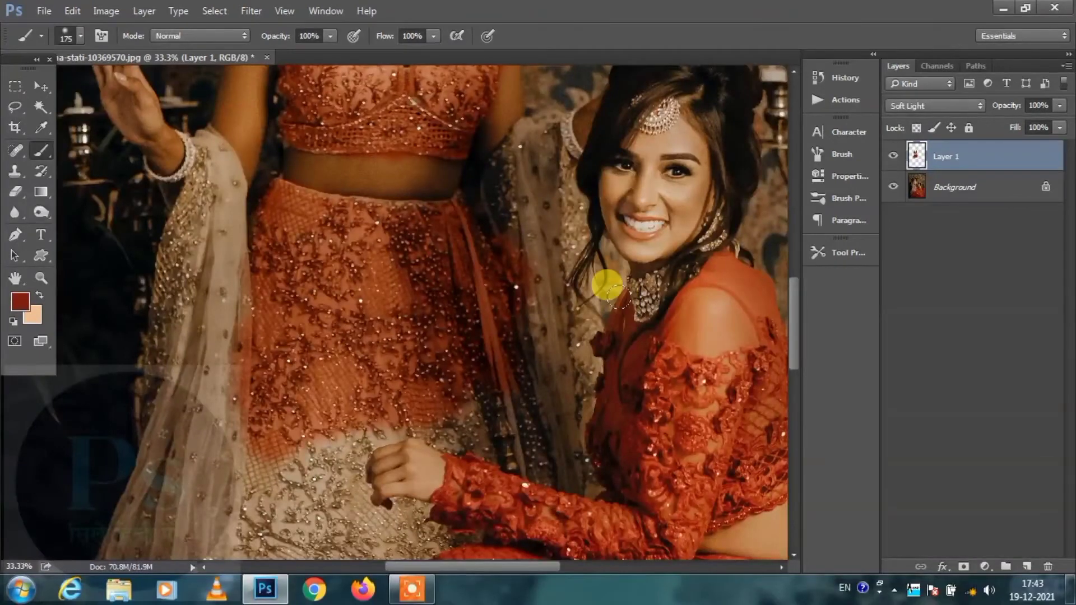
Step: Paint the dupatta near the waist, the skirt, the beige patch and lower-left lace red
{"action": "mouse_move", "coordinate": [479, 209]}
{"action": "left_mouse_down"}
{"action": "mouse_move", "coordinate": [502, 192]}
{"action": "mouse_move", "coordinate": [531, 120]}
{"action": "mouse_move", "coordinate": [544, 117]}
{"action": "mouse_move", "coordinate": [575, 362]}
{"action": "mouse_move", "coordinate": [564, 421]}
{"action": "mouse_move", "coordinate": [534, 279]}
{"action": "mouse_move", "coordinate": [536, 311]}
{"action": "mouse_move", "coordinate": [546, 265]}
{"action": "mouse_move", "coordinate": [520, 318]}
{"action": "mouse_move", "coordinate": [519, 445]}
{"action": "mouse_move", "coordinate": [563, 452]}
{"action": "mouse_move", "coordinate": [539, 459]}
{"action": "mouse_move", "coordinate": [492, 416]}
{"action": "mouse_move", "coordinate": [357, 420]}
{"action": "mouse_move", "coordinate": [342, 432]}
{"action": "mouse_move", "coordinate": [467, 427]}
{"action": "mouse_move", "coordinate": [305, 434]}
{"action": "mouse_move", "coordinate": [301, 461]}
{"action": "mouse_move", "coordinate": [270, 459]}
{"action": "mouse_move", "coordinate": [282, 481]}
{"action": "left_mouse_up"}
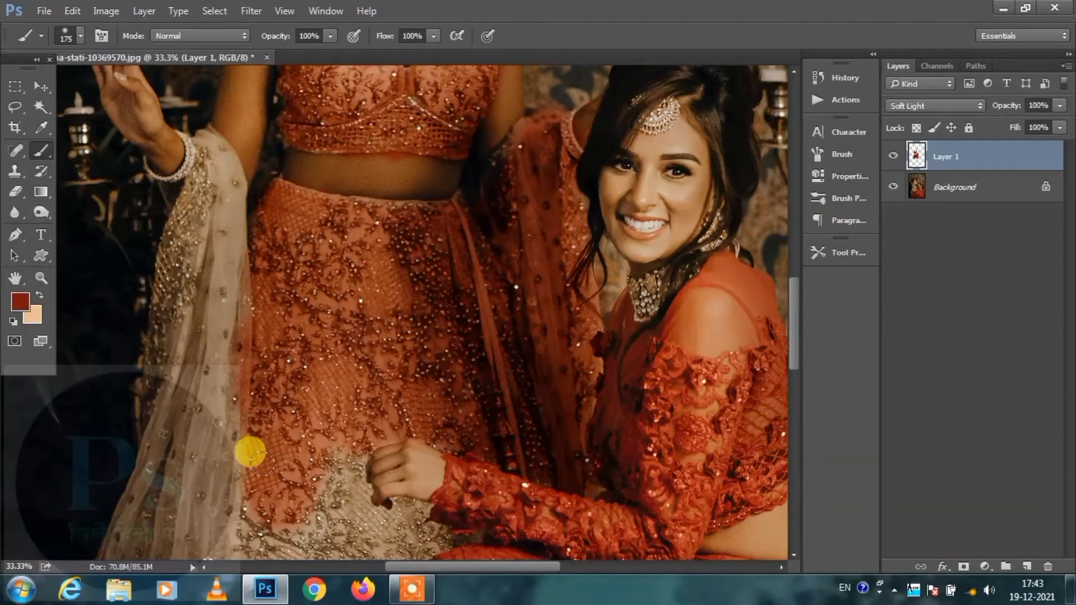
{"action": "mouse_move", "coordinate": [247, 450]}
{"action": "left_mouse_down"}
{"action": "mouse_move", "coordinate": [252, 396]}
{"action": "mouse_move", "coordinate": [301, 293]}
{"action": "mouse_move", "coordinate": [269, 377]}
{"action": "mouse_move", "coordinate": [319, 288]}
{"action": "mouse_move", "coordinate": [364, 266]}
{"action": "mouse_move", "coordinate": [364, 295]}
{"action": "mouse_move", "coordinate": [329, 329]}
{"action": "mouse_move", "coordinate": [264, 480]}
{"action": "mouse_move", "coordinate": [354, 411]}
{"action": "mouse_move", "coordinate": [367, 381]}
{"action": "left_mouse_up"}
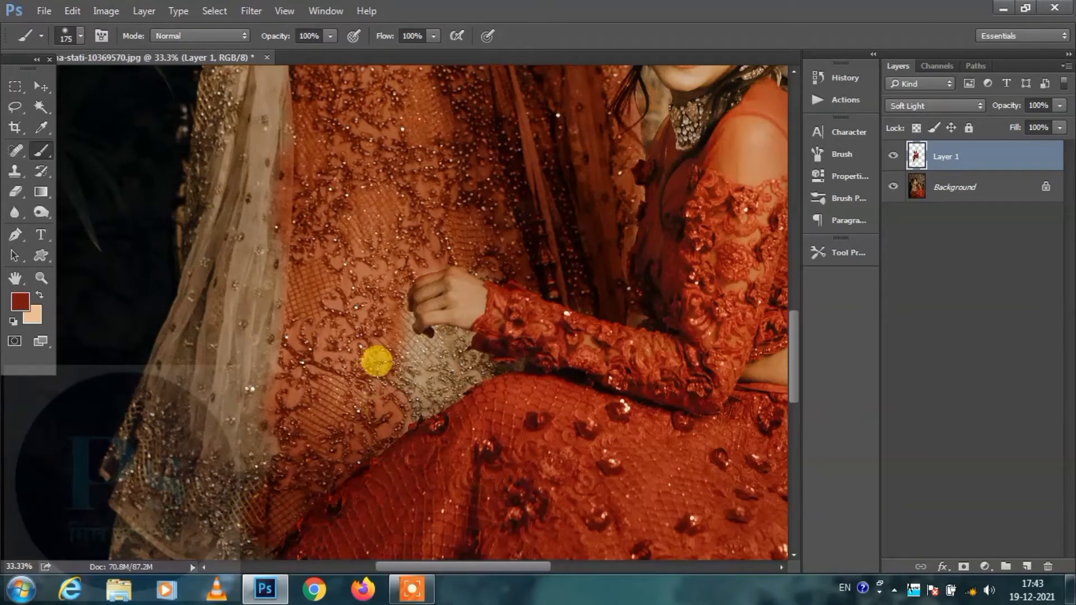
{"action": "mouse_move", "coordinate": [436, 325]}
{"action": "left_mouse_down"}
{"action": "mouse_move", "coordinate": [377, 389]}
{"action": "mouse_move", "coordinate": [387, 367]}
{"action": "mouse_move", "coordinate": [472, 355]}
{"action": "mouse_move", "coordinate": [427, 331]}
{"action": "left_mouse_up"}
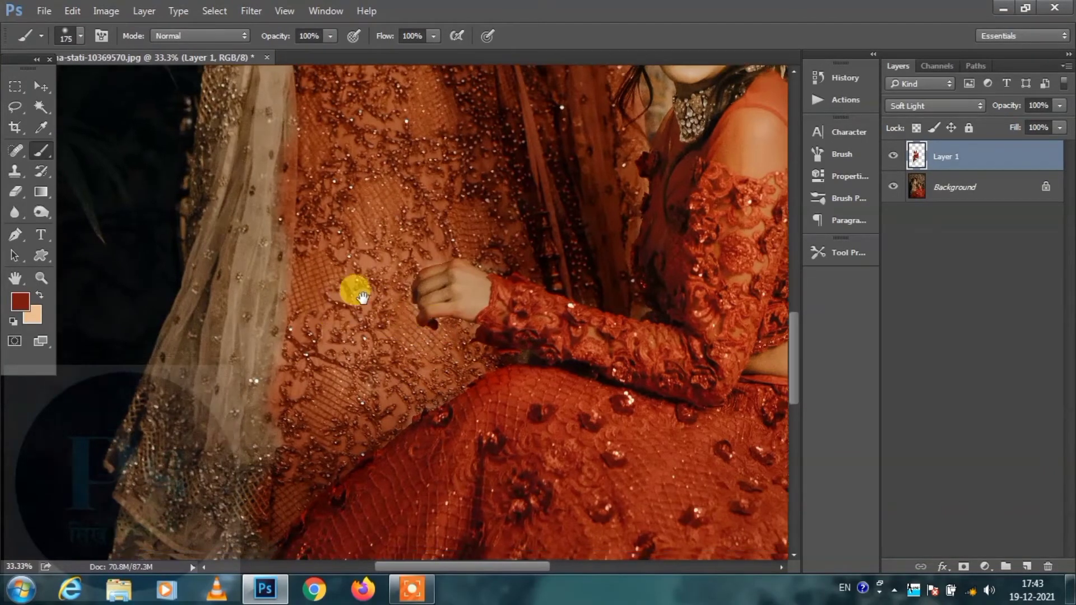
{"action": "left_click_drag", "start_coordinate": [356, 288], "coordinate": [384, 231]}
{"action": "mouse_move", "coordinate": [315, 476]}
{"action": "left_mouse_down"}
{"action": "mouse_move", "coordinate": [408, 300]}
{"action": "mouse_move", "coordinate": [361, 377]}
{"action": "left_mouse_up"}
{"action": "mouse_move", "coordinate": [303, 484]}
{"action": "left_mouse_down"}
{"action": "mouse_move", "coordinate": [264, 499]}
{"action": "mouse_move", "coordinate": [288, 396]}
{"action": "mouse_move", "coordinate": [314, 401]}
{"action": "mouse_move", "coordinate": [384, 258]}
{"action": "mouse_move", "coordinate": [360, 212]}
{"action": "mouse_move", "coordinate": [319, 183]}
{"action": "mouse_move", "coordinate": [324, 164]}
{"action": "mouse_move", "coordinate": [341, 305]}
{"action": "mouse_move", "coordinate": [312, 271]}
{"action": "mouse_move", "coordinate": [297, 347]}
{"action": "left_mouse_up"}
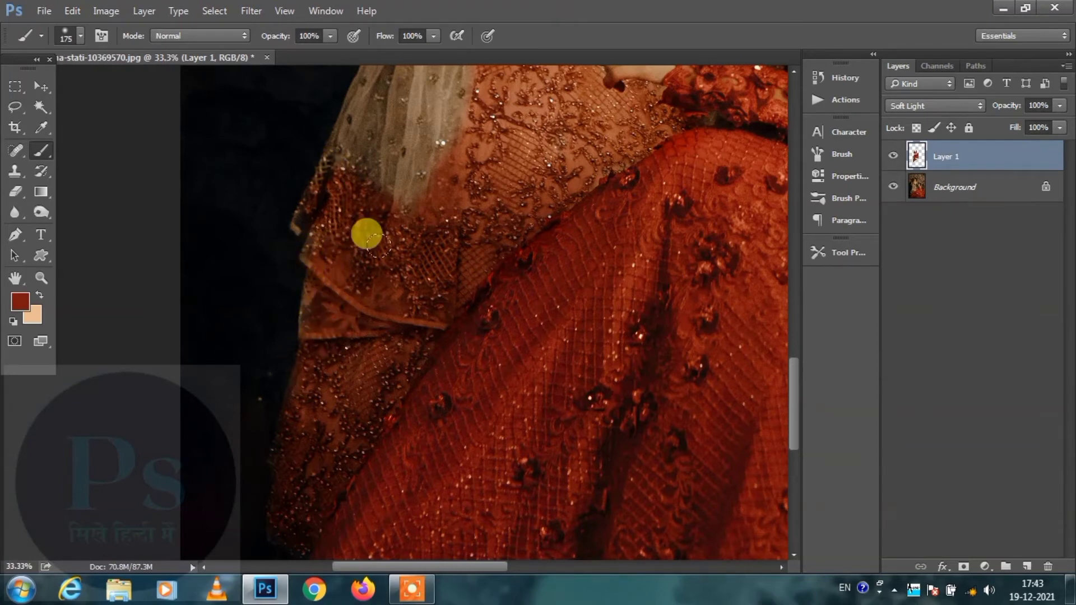
Step: Paint the remaining lace veil red and zoom out to view both women
{"action": "scroll", "coordinate": [380, 377], "scroll_direction": "up", "scroll_amount": 3}
{"action": "mouse_move", "coordinate": [414, 271]}
{"action": "left_mouse_down"}
{"action": "mouse_move", "coordinate": [403, 182]}
{"action": "mouse_move", "coordinate": [350, 289]}
{"action": "mouse_move", "coordinate": [324, 290]}
{"action": "mouse_move", "coordinate": [342, 247]}
{"action": "mouse_move", "coordinate": [278, 355]}
{"action": "mouse_move", "coordinate": [284, 372]}
{"action": "mouse_move", "coordinate": [334, 377]}
{"action": "mouse_move", "coordinate": [409, 198]}
{"action": "left_mouse_up"}
{"action": "scroll", "coordinate": [409, 198], "scroll_direction": "up", "scroll_amount": 3}
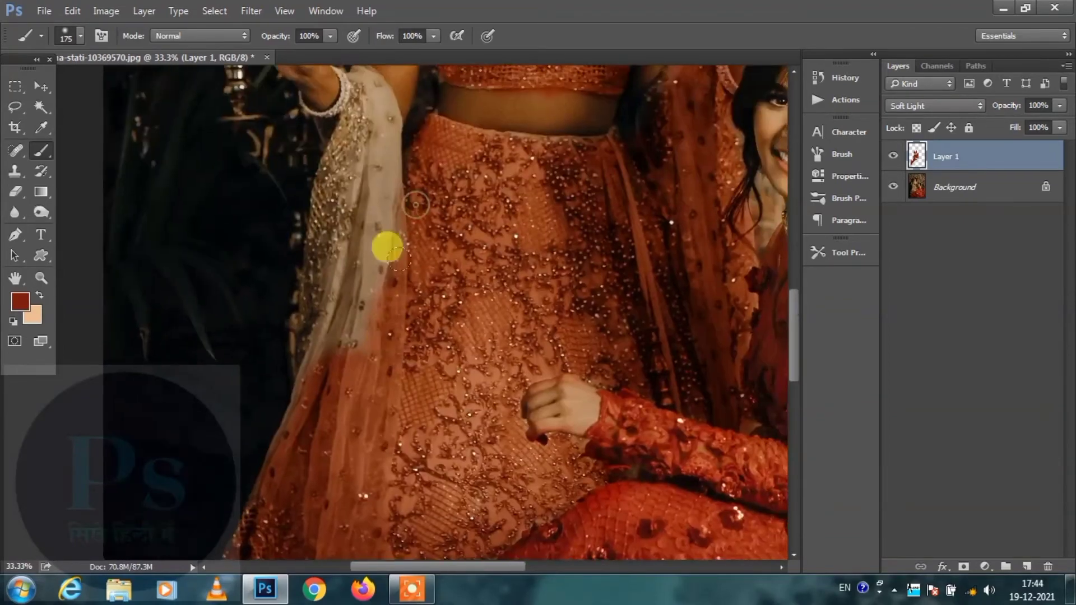
{"action": "mouse_move", "coordinate": [384, 245]}
{"action": "left_mouse_down"}
{"action": "mouse_move", "coordinate": [365, 272]}
{"action": "mouse_move", "coordinate": [356, 192]}
{"action": "mouse_move", "coordinate": [369, 106]}
{"action": "mouse_move", "coordinate": [330, 147]}
{"action": "mouse_move", "coordinate": [301, 376]}
{"action": "mouse_move", "coordinate": [269, 446]}
{"action": "mouse_move", "coordinate": [367, 265]}
{"action": "mouse_move", "coordinate": [360, 279]}
{"action": "left_mouse_up"}
{"action": "scroll", "coordinate": [360, 279], "scroll_direction": "up", "scroll_amount": 5}
{"action": "mouse_move", "coordinate": [437, 410]}
{"action": "left_mouse_down"}
{"action": "mouse_move", "coordinate": [390, 317]}
{"action": "mouse_move", "coordinate": [399, 246]}
{"action": "mouse_move", "coordinate": [445, 341]}
{"action": "mouse_move", "coordinate": [487, 317]}
{"action": "mouse_move", "coordinate": [392, 371]}
{"action": "mouse_move", "coordinate": [461, 433]}
{"action": "left_mouse_up"}
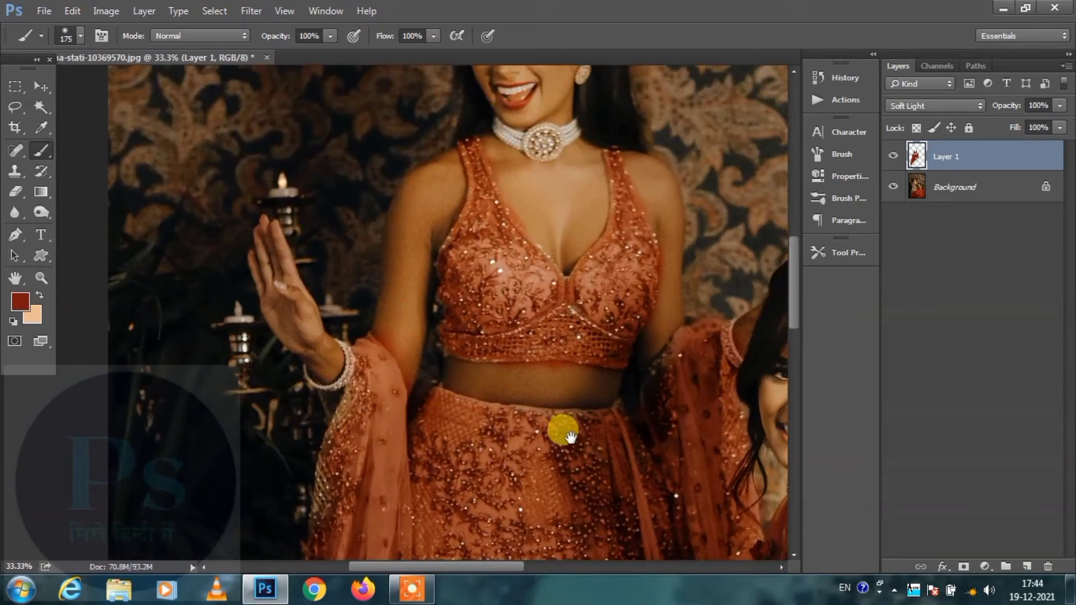
{"action": "mouse_move", "coordinate": [552, 431]}
{"action": "left_mouse_down"}
{"action": "mouse_move", "coordinate": [495, 408]}
{"action": "mouse_move", "coordinate": [471, 343]}
{"action": "left_mouse_up"}
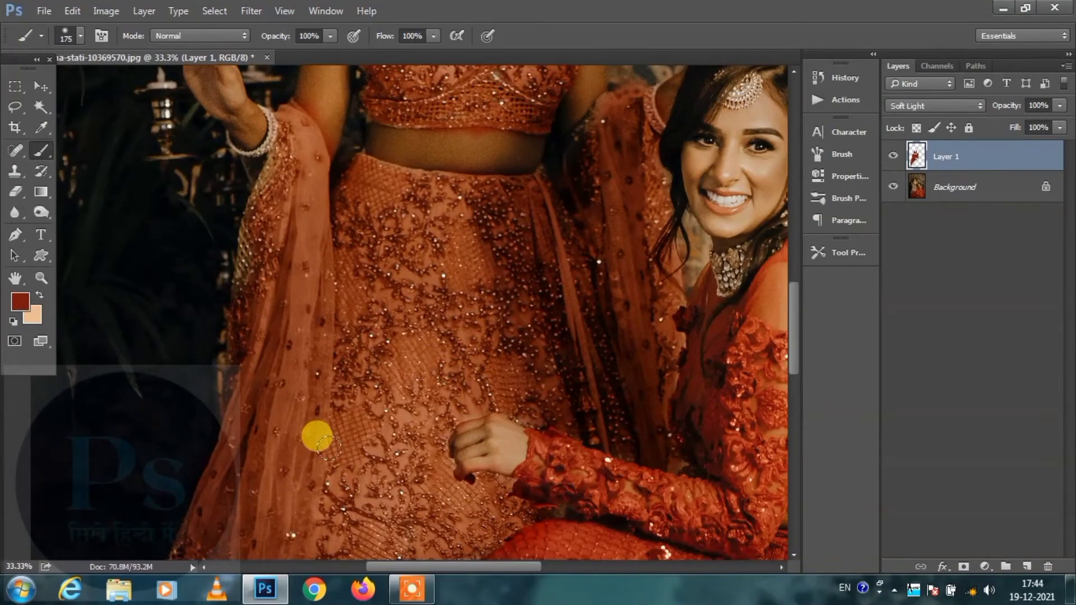
{"action": "scroll", "coordinate": [325, 446], "scroll_direction": "down", "scroll_amount": 1}
{"action": "scroll", "coordinate": [330, 451], "scroll_direction": "down", "scroll_amount": 1}
{"action": "scroll", "coordinate": [336, 455], "scroll_direction": "down", "scroll_amount": 1}
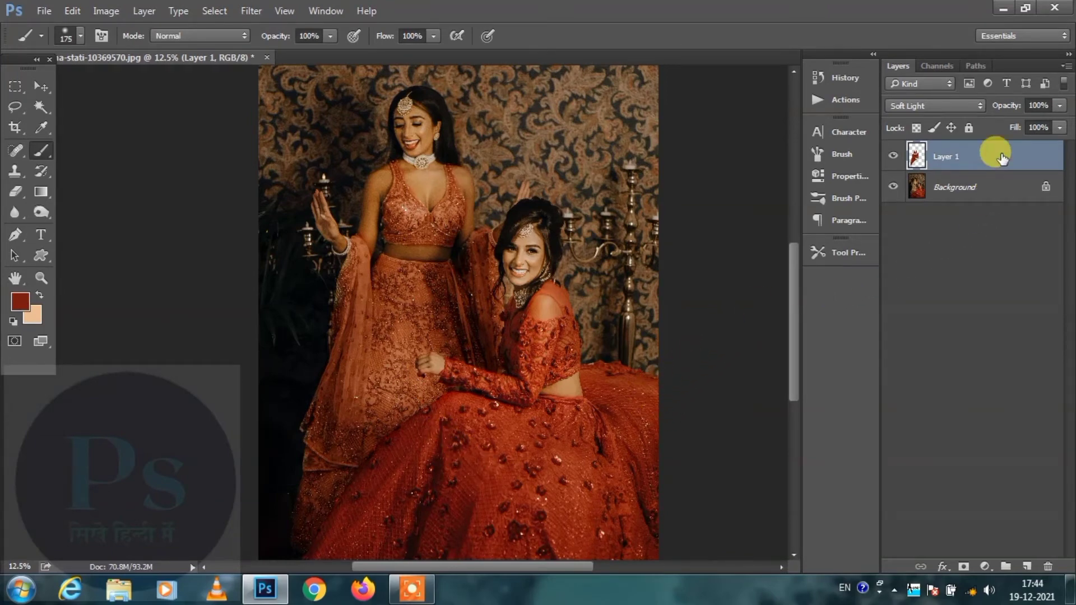
Step: Duplicate Layer 1 as Layer 1 copy and select both red layers
{"action": "key", "text": "ctrl+j"}
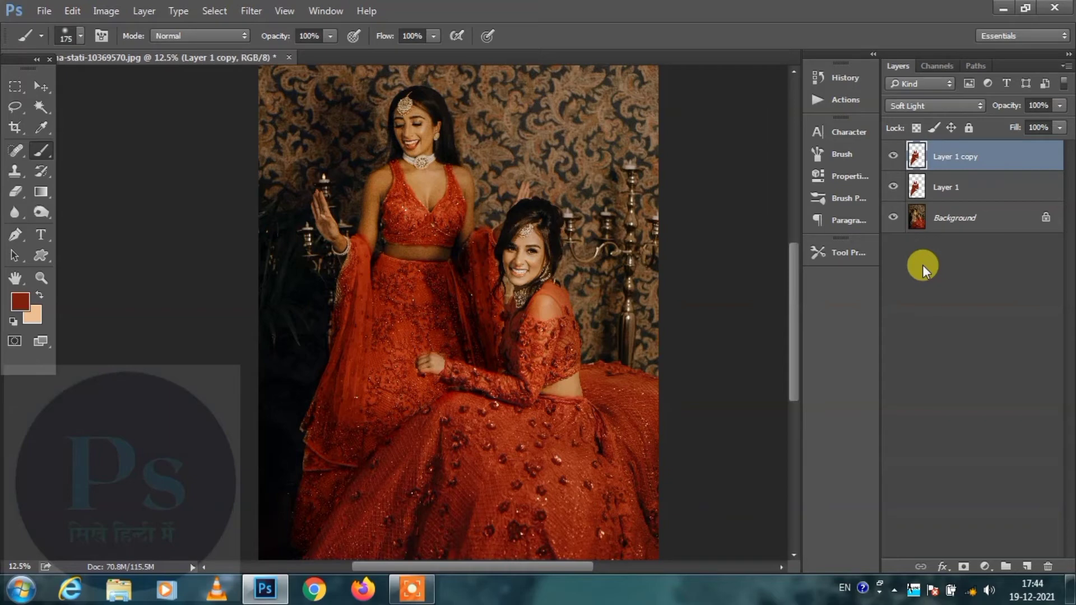
{"action": "left_click", "coordinate": [958, 186], "text": "ctrl"}
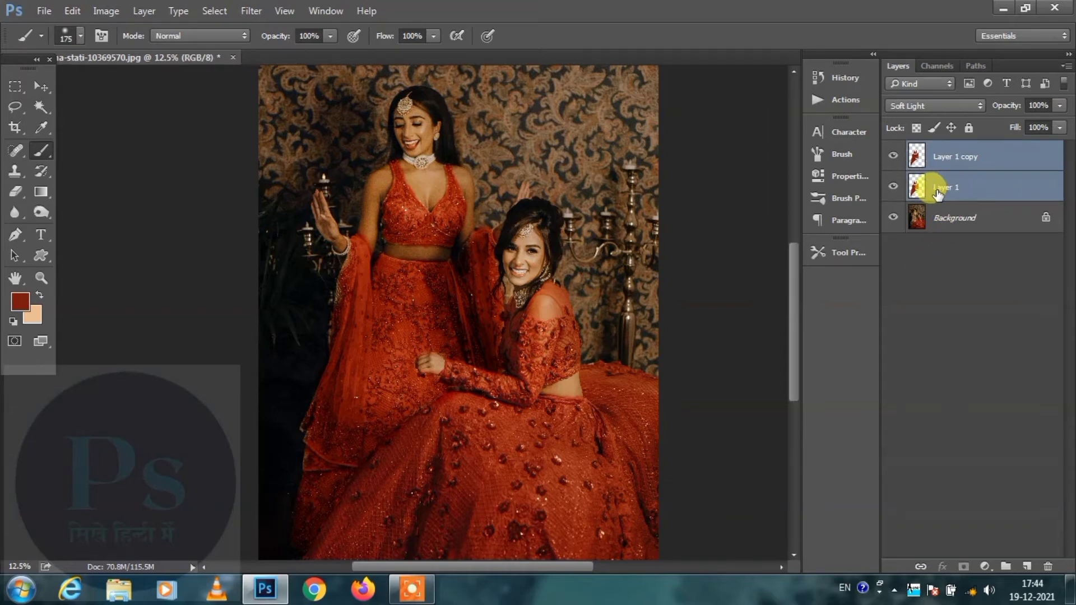
Step: Group Layer 1 and Layer 1 copy as Group 1 and set its opacity to 87%
{"action": "key", "text": "ctrl+g"}
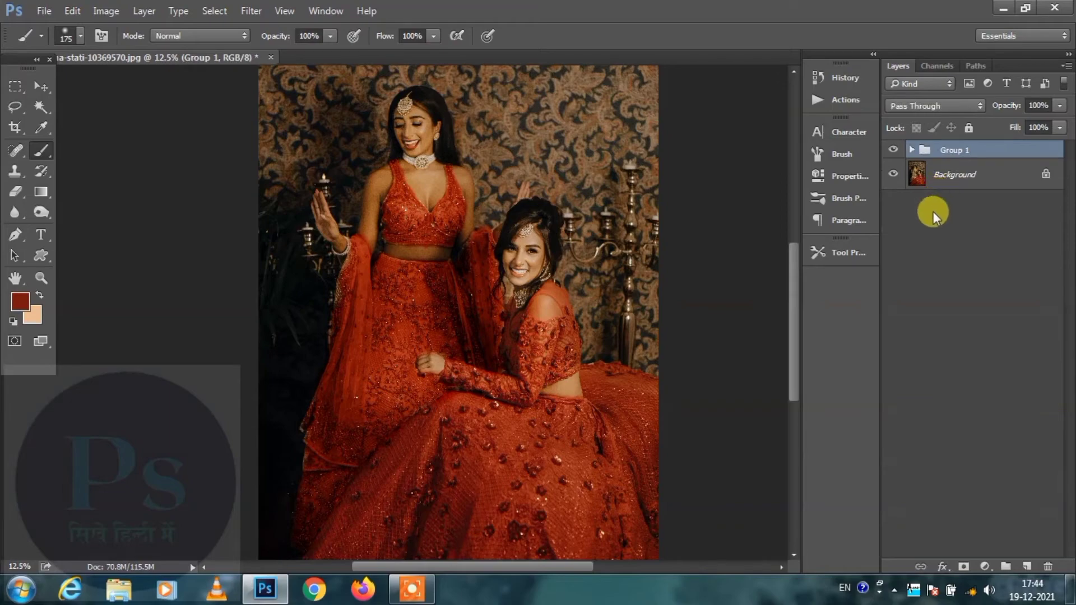
{"action": "key", "text": "ctrl+plus"}
{"action": "key", "text": "ctrl+plus"}
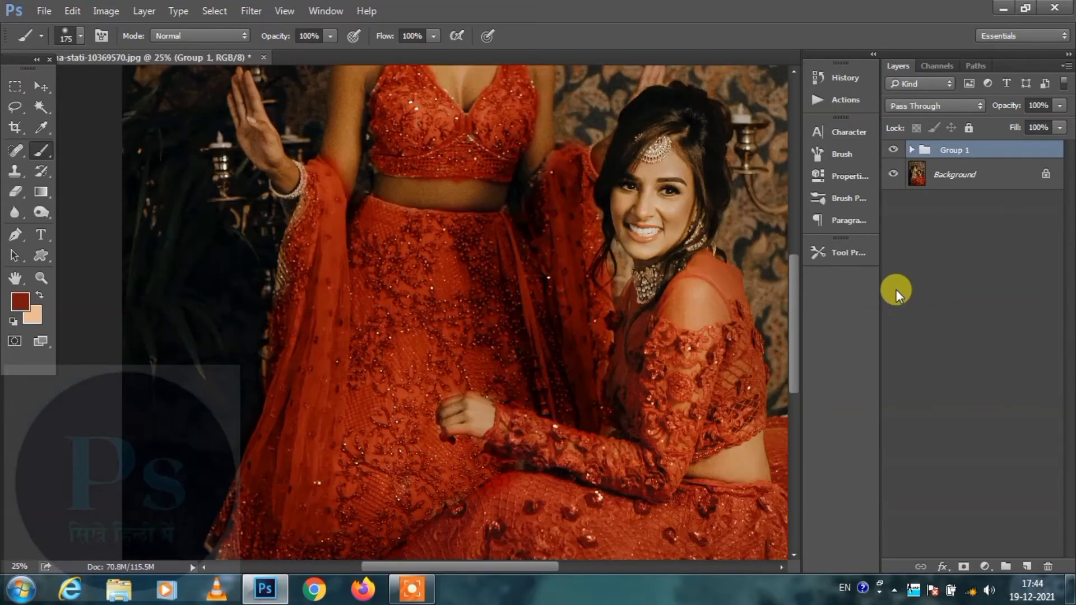
{"action": "scroll", "coordinate": [640, 310], "scroll_direction": "up", "scroll_amount": 1}
{"action": "scroll", "coordinate": [628, 305], "scroll_direction": "up", "scroll_amount": 1}
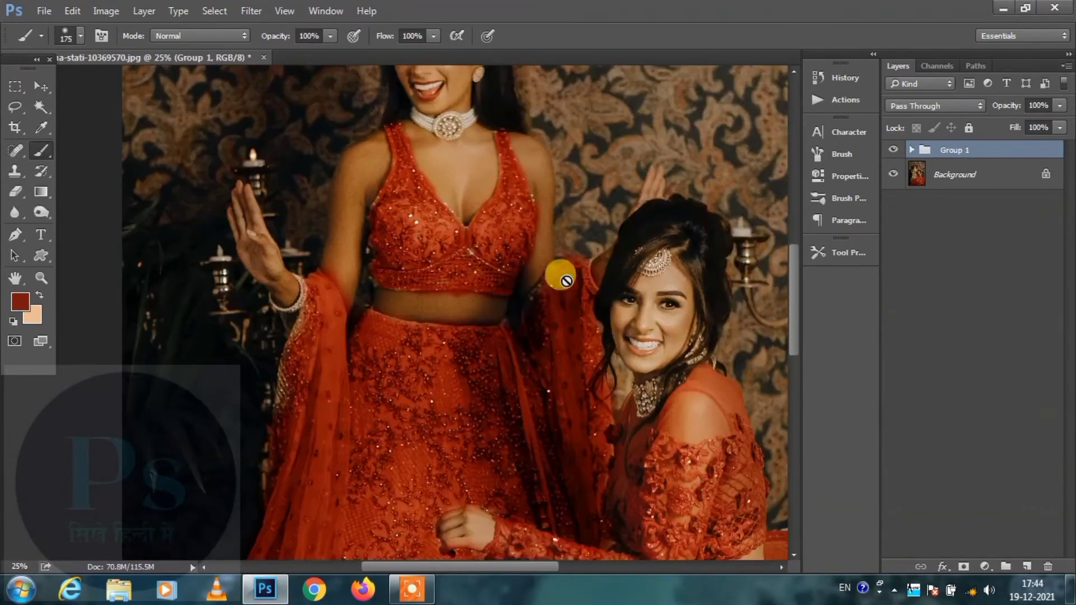
{"action": "left_click", "coordinate": [1060, 106]}
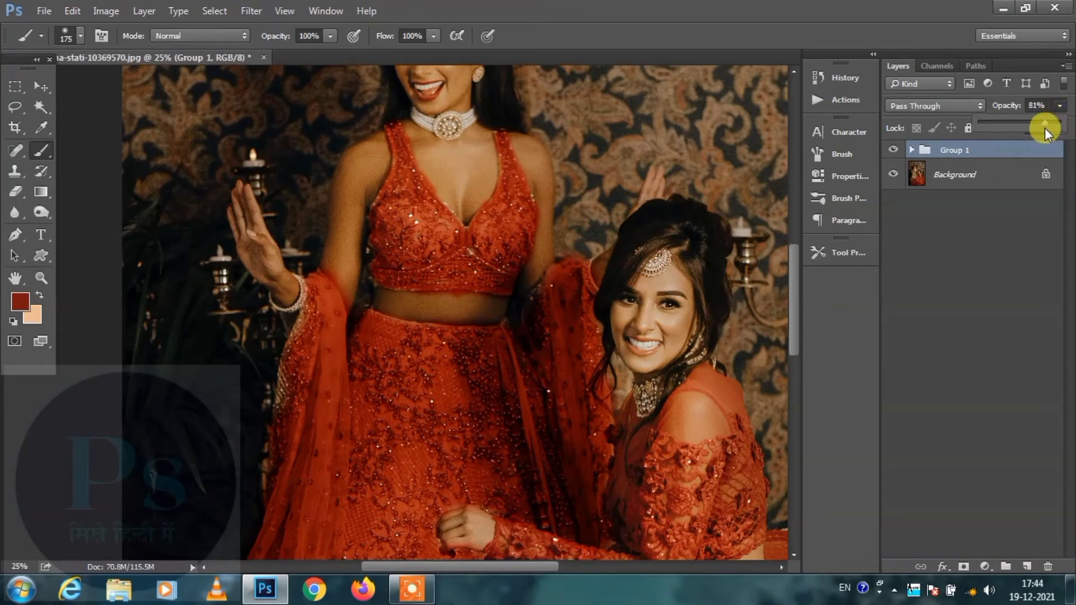
{"action": "left_click_drag", "start_coordinate": [1044, 128], "coordinate": [1040, 129]}
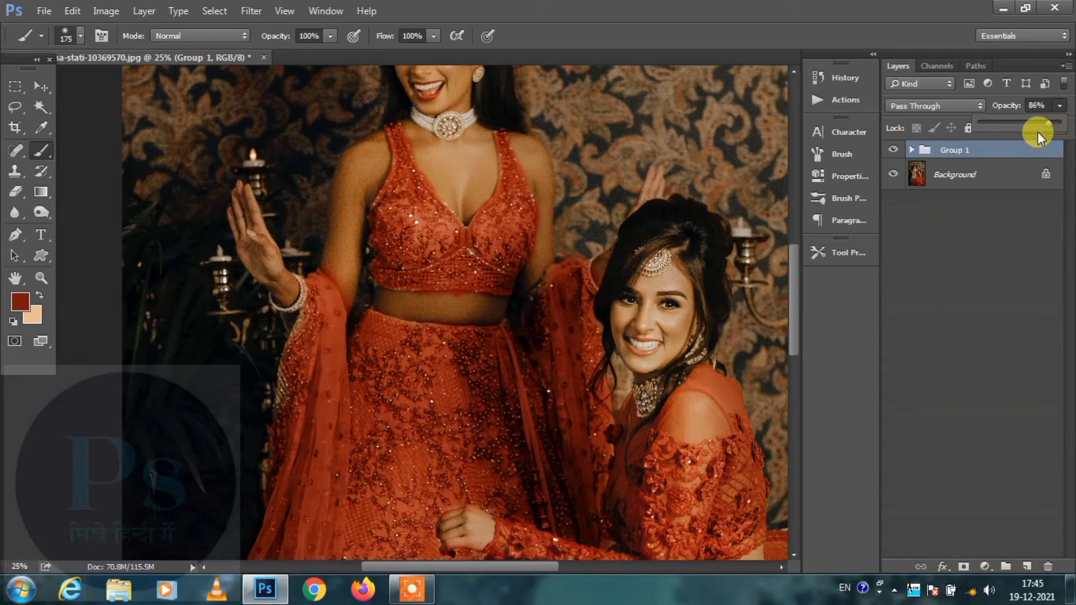
{"action": "key", "text": "ctrl+minus"}
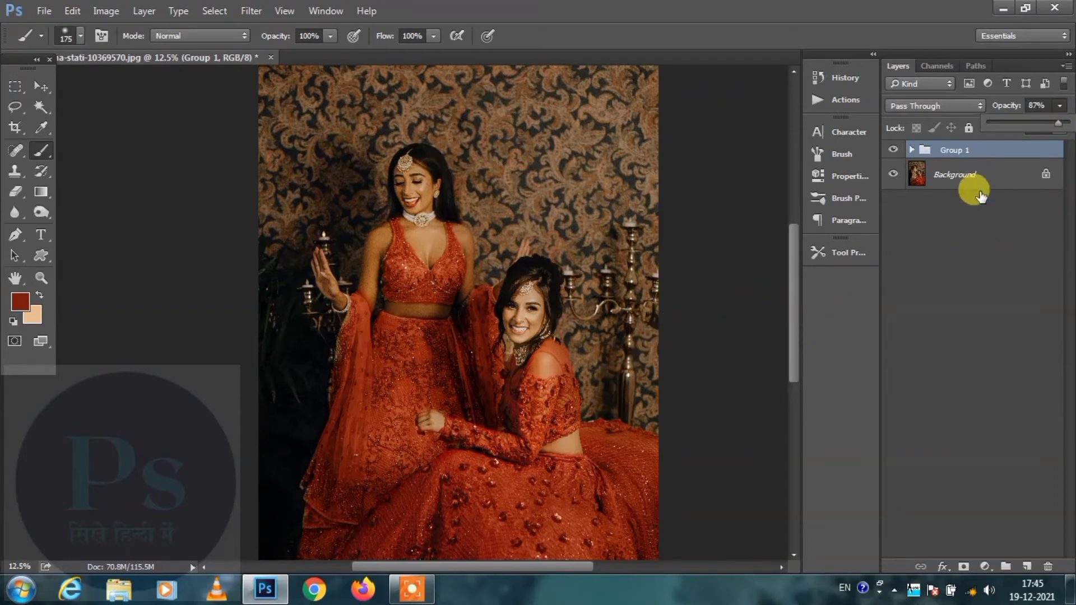
Step: Add a layer mask to Group 1, zoom to 100%, and mask red off the waist with a 50 px brush
{"action": "left_click", "coordinate": [963, 569]}
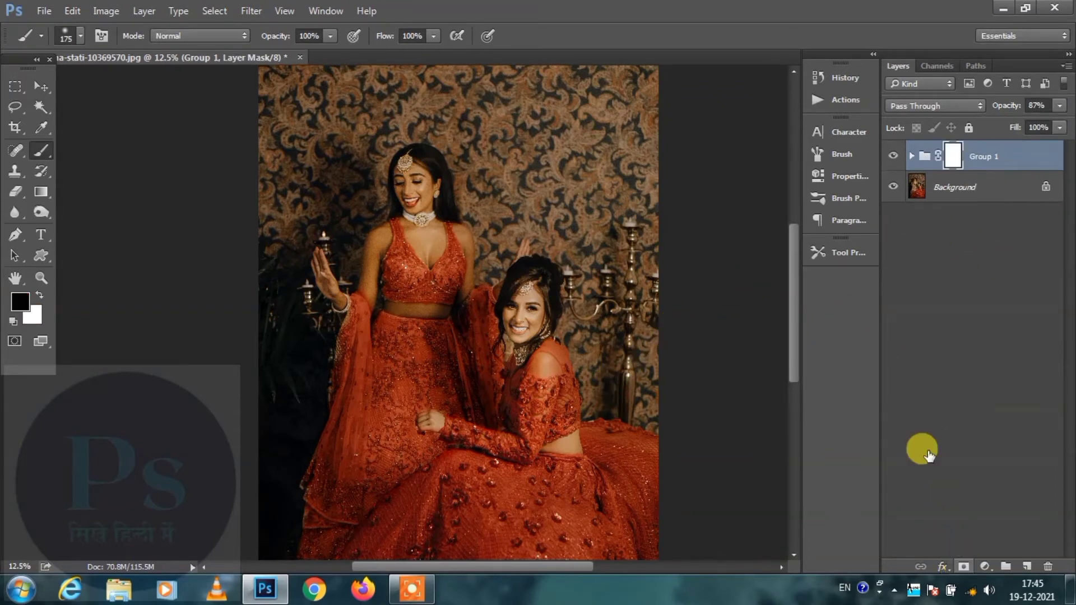
{"action": "key", "text": "ctrl+plus"}
{"action": "key", "text": "ctrl+plus"}
{"action": "key", "text": "ctrl+plus"}
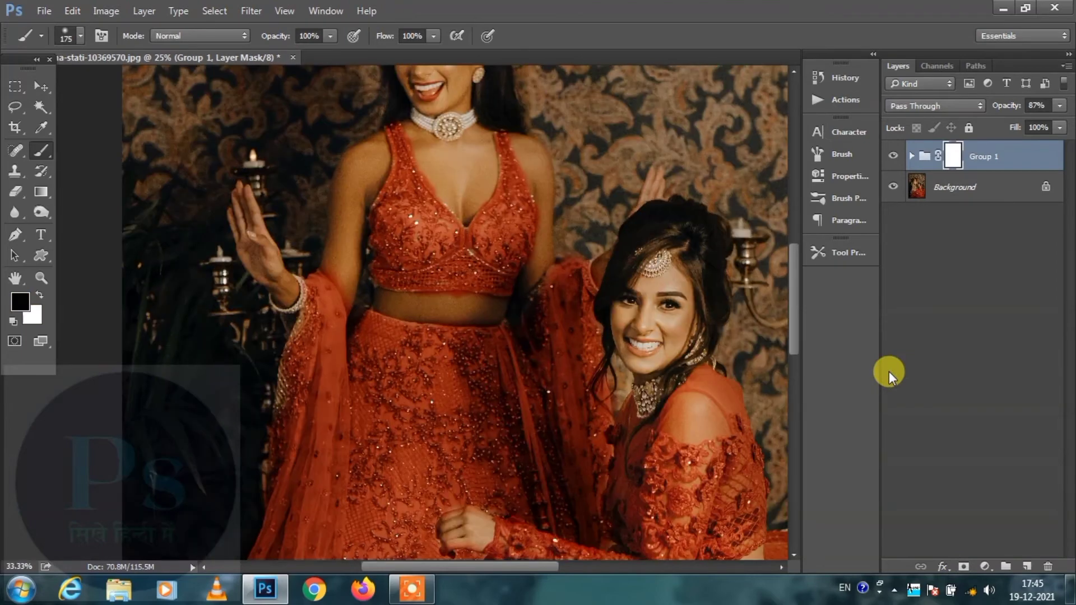
{"action": "key", "text": "ctrl+plus"}
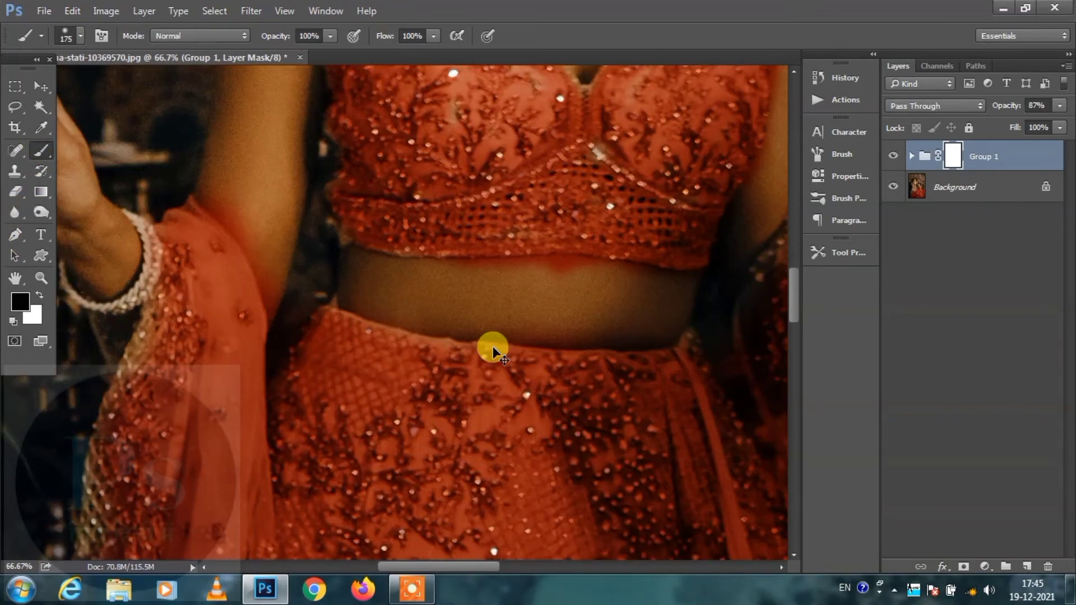
{"action": "key", "text": "ctrl+1"}
{"action": "key", "text": "bracketleft"}
{"action": "key", "text": "bracketleft"}
{"action": "key", "text": "bracketleft"}
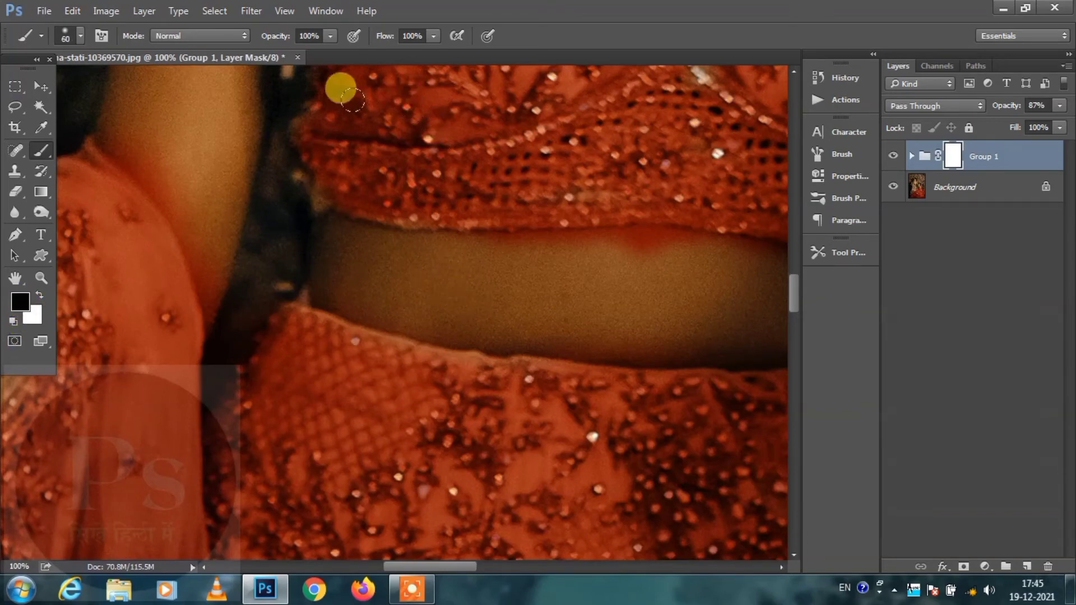
{"action": "key", "text": "bracketleft"}
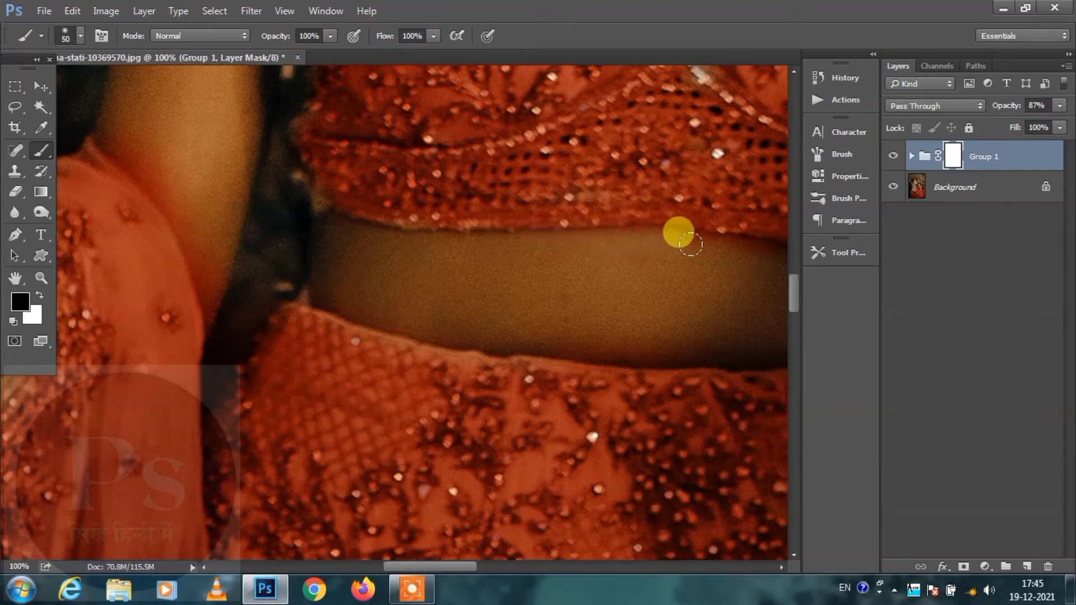
{"action": "mouse_move", "coordinate": [726, 253]}
{"action": "left_mouse_down"}
{"action": "mouse_move", "coordinate": [568, 216]}
{"action": "mouse_move", "coordinate": [665, 226]}
{"action": "mouse_move", "coordinate": [653, 288]}
{"action": "mouse_move", "coordinate": [597, 313]}
{"action": "mouse_move", "coordinate": [509, 310]}
{"action": "mouse_move", "coordinate": [317, 297]}
{"action": "mouse_move", "coordinate": [239, 279]}
{"action": "mouse_move", "coordinate": [233, 241]}
{"action": "mouse_move", "coordinate": [738, 197]}
{"action": "left_mouse_up"}
Step: Mask the red off the armpit, the raised arm and the skin along the strap
{"action": "left_click_drag", "start_coordinate": [618, 180], "coordinate": [565, 267]}
{"action": "left_click_drag", "start_coordinate": [446, 153], "coordinate": [473, 206]}
{"action": "left_click_drag", "start_coordinate": [505, 230], "coordinate": [549, 237]}
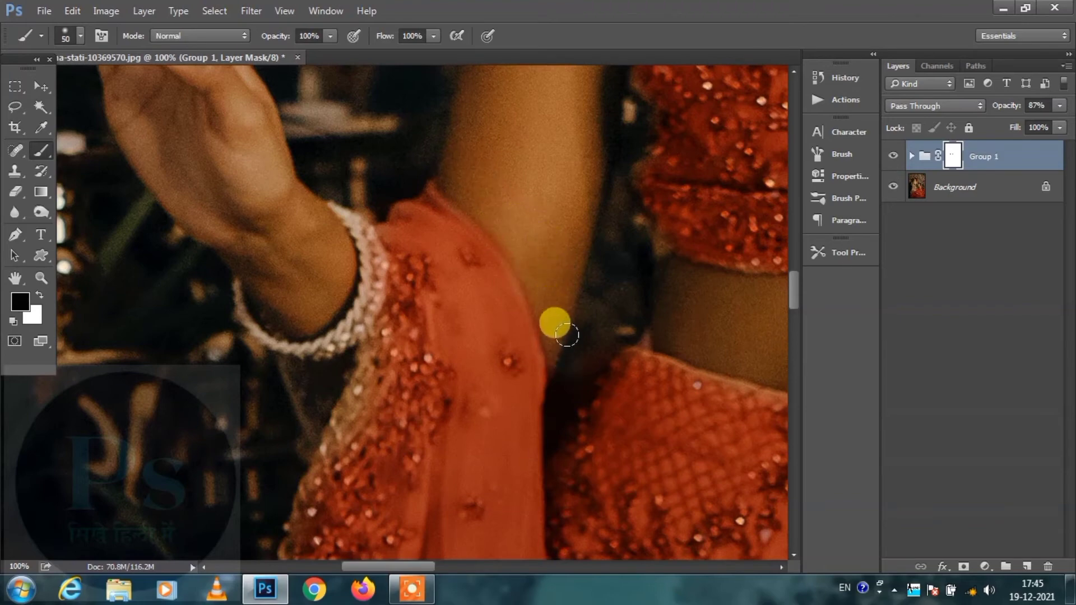
{"action": "mouse_move", "coordinate": [542, 137]}
{"action": "left_mouse_down"}
{"action": "mouse_move", "coordinate": [509, 237]}
{"action": "mouse_move", "coordinate": [341, 306]}
{"action": "mouse_move", "coordinate": [420, 204]}
{"action": "left_mouse_up"}
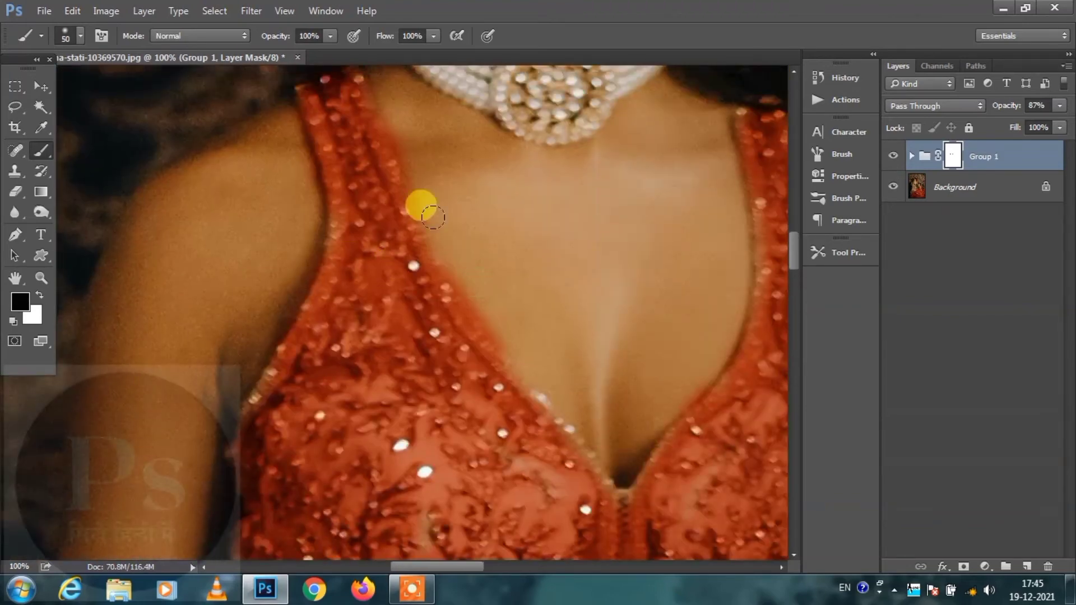
{"action": "mouse_move", "coordinate": [453, 263]}
{"action": "left_mouse_down"}
{"action": "mouse_move", "coordinate": [504, 336]}
{"action": "mouse_move", "coordinate": [428, 191]}
{"action": "left_mouse_up"}
{"action": "scroll", "coordinate": [428, 191], "scroll_direction": "right", "scroll_amount": 5}
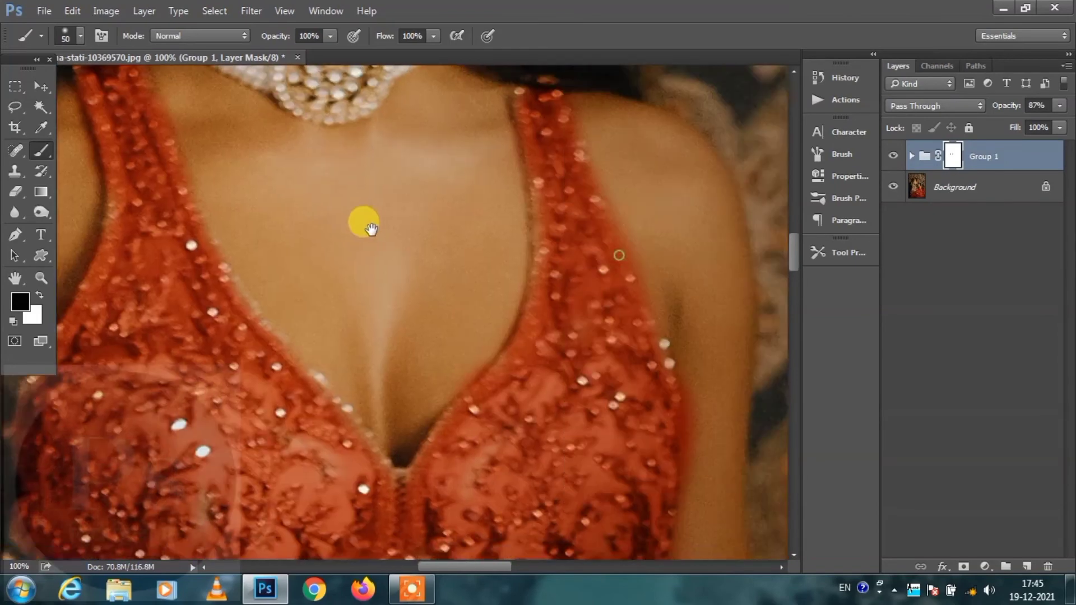
{"action": "scroll", "coordinate": [364, 223], "scroll_direction": "right", "scroll_amount": 2}
Step: Remove the red from skin beside the strap, along the neckline and on the fist's knuckles
{"action": "mouse_move", "coordinate": [498, 135]}
{"action": "left_mouse_down"}
{"action": "mouse_move", "coordinate": [513, 202]}
{"action": "mouse_move", "coordinate": [492, 133]}
{"action": "left_mouse_up"}
{"action": "scroll", "coordinate": [493, 132], "scroll_direction": "down", "scroll_amount": 5}
{"action": "scroll", "coordinate": [513, 241], "scroll_direction": "down", "scroll_amount": 1}
{"action": "mouse_move", "coordinate": [513, 241]}
{"action": "left_mouse_down"}
{"action": "mouse_move", "coordinate": [521, 224]}
{"action": "mouse_move", "coordinate": [638, 182]}
{"action": "mouse_move", "coordinate": [667, 196]}
{"action": "mouse_move", "coordinate": [580, 200]}
{"action": "mouse_move", "coordinate": [762, 246]}
{"action": "mouse_move", "coordinate": [727, 222]}
{"action": "mouse_move", "coordinate": [680, 230]}
{"action": "mouse_move", "coordinate": [672, 283]}
{"action": "mouse_move", "coordinate": [706, 326]}
{"action": "mouse_move", "coordinate": [662, 253]}
{"action": "mouse_move", "coordinate": [696, 341]}
{"action": "left_mouse_up"}
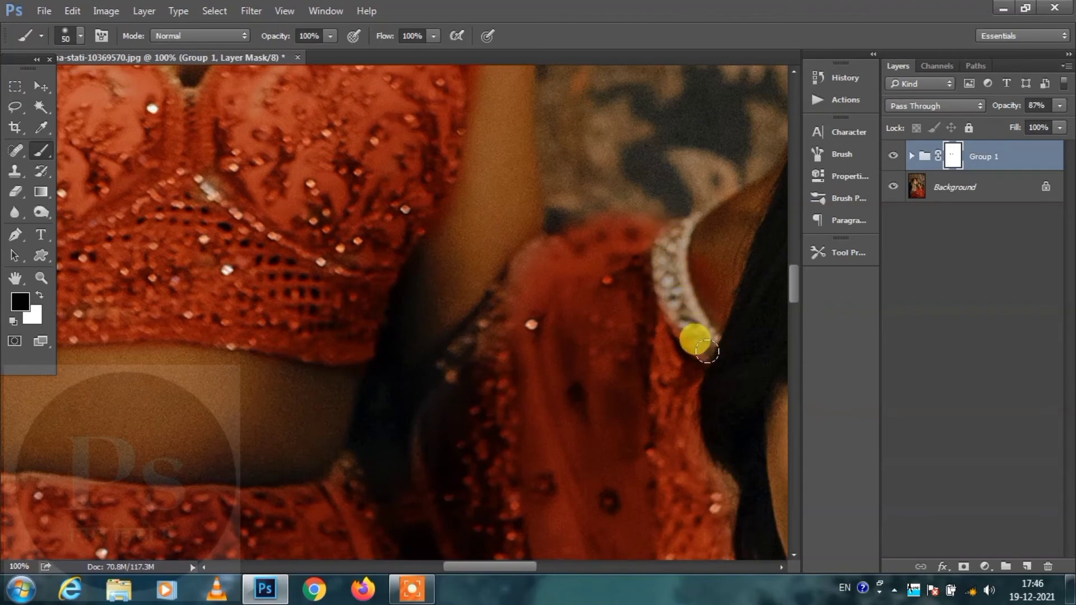
{"action": "mouse_move", "coordinate": [644, 197]}
{"action": "left_mouse_down"}
{"action": "mouse_move", "coordinate": [562, 140]}
{"action": "mouse_move", "coordinate": [593, 198]}
{"action": "mouse_move", "coordinate": [644, 151]}
{"action": "mouse_move", "coordinate": [626, 180]}
{"action": "mouse_move", "coordinate": [622, 143]}
{"action": "mouse_move", "coordinate": [625, 192]}
{"action": "mouse_move", "coordinate": [577, 228]}
{"action": "mouse_move", "coordinate": [536, 221]}
{"action": "mouse_move", "coordinate": [615, 105]}
{"action": "mouse_move", "coordinate": [571, 132]}
{"action": "left_mouse_up"}
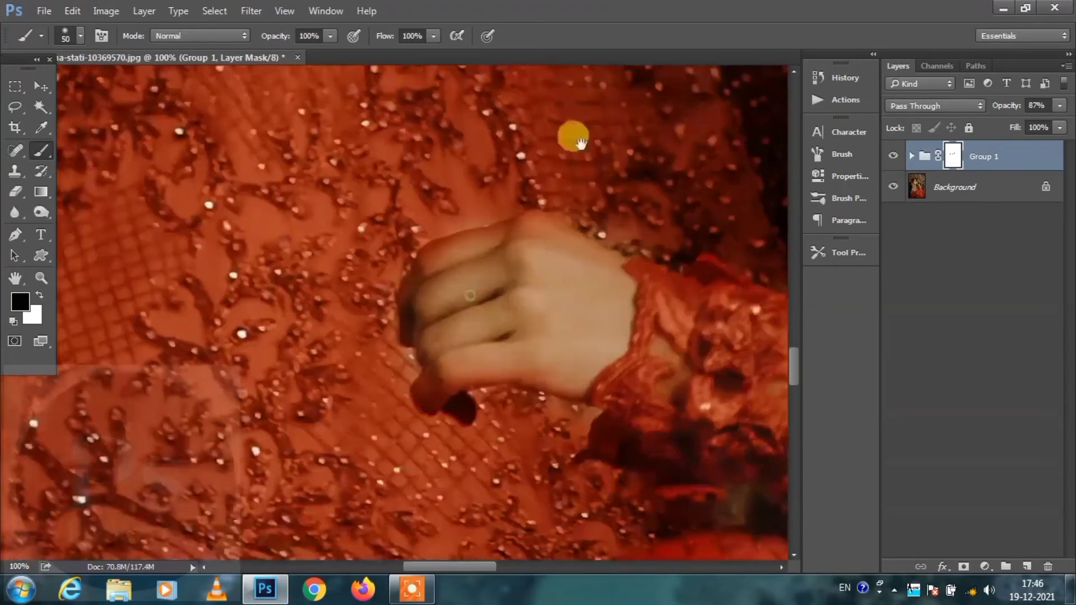
{"action": "mouse_move", "coordinate": [556, 233]}
{"action": "left_mouse_down"}
{"action": "mouse_move", "coordinate": [577, 245]}
{"action": "mouse_move", "coordinate": [468, 228]}
{"action": "mouse_move", "coordinate": [413, 269]}
{"action": "mouse_move", "coordinate": [422, 241]}
{"action": "mouse_move", "coordinate": [413, 336]}
{"action": "mouse_move", "coordinate": [427, 376]}
{"action": "mouse_move", "coordinate": [456, 364]}
{"action": "mouse_move", "coordinate": [439, 366]}
{"action": "mouse_move", "coordinate": [420, 392]}
{"action": "mouse_move", "coordinate": [468, 373]}
{"action": "mouse_move", "coordinate": [449, 356]}
{"action": "mouse_move", "coordinate": [463, 425]}
{"action": "left_mouse_up"}
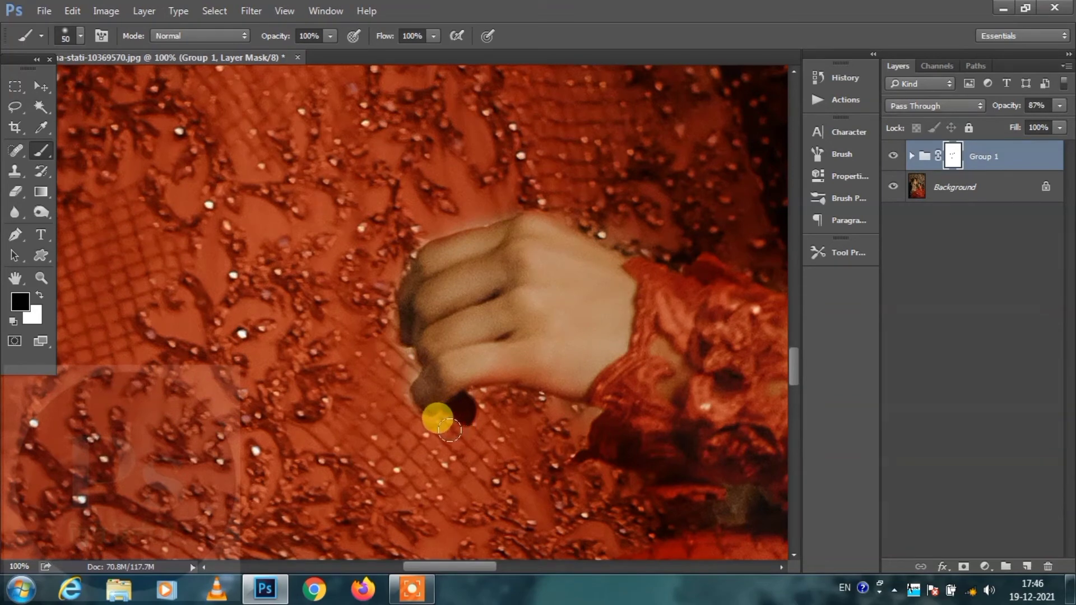
Step: Paint the mask white around the fist's edges to restore the red fabric, then view the whole image
{"action": "key", "text": "l"}
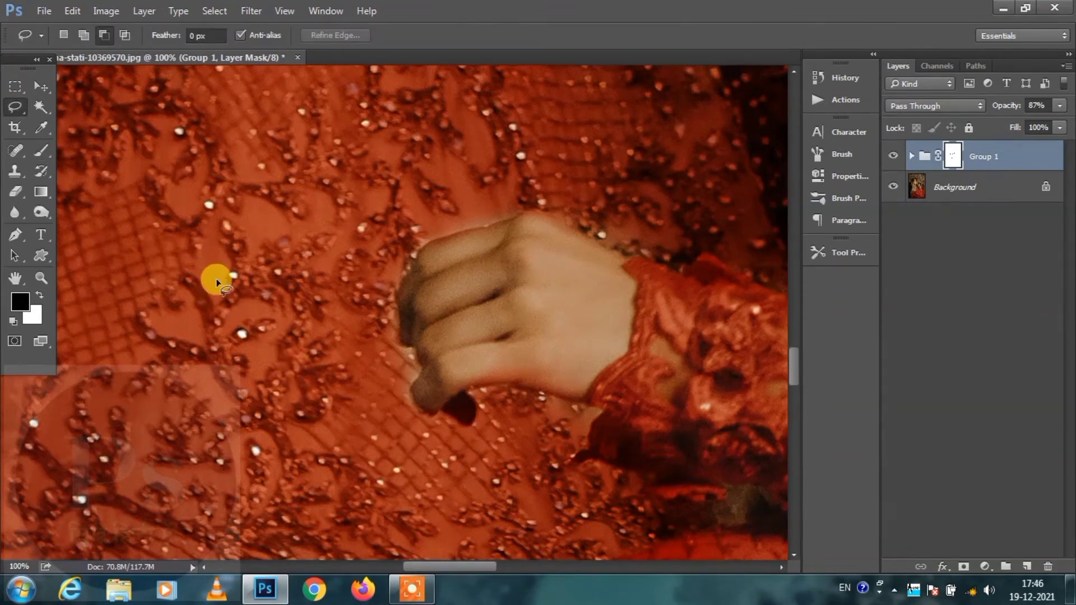
{"action": "left_click", "coordinate": [41, 150]}
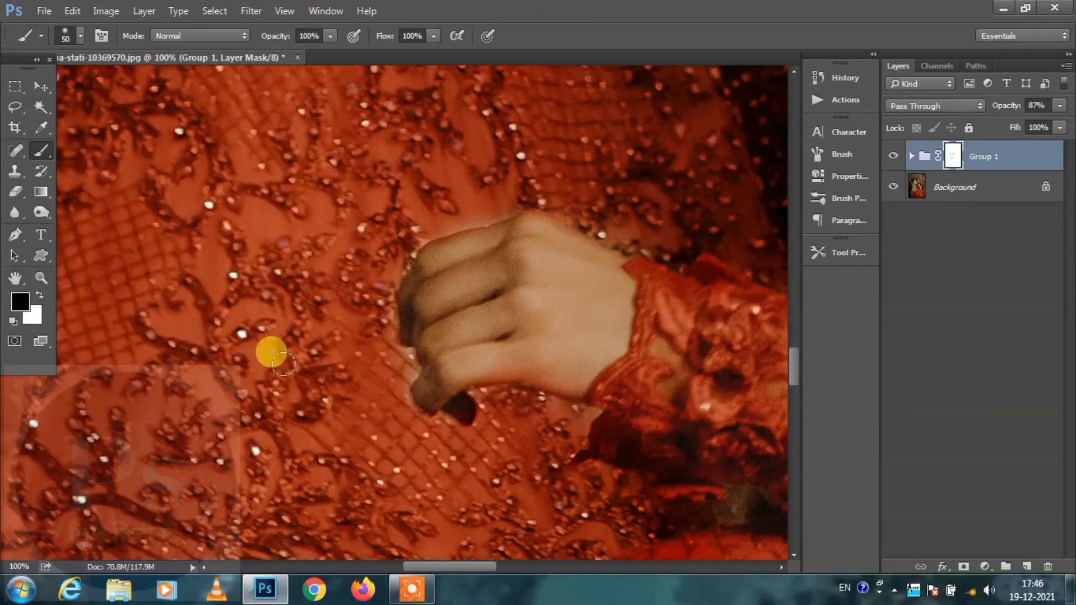
{"action": "left_click", "coordinate": [40, 295]}
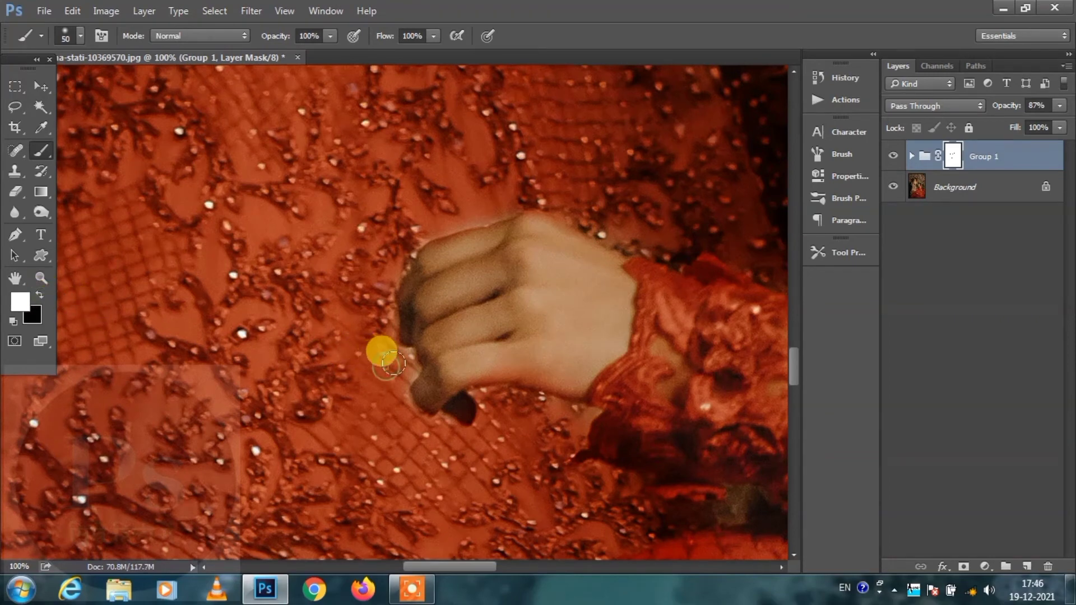
{"action": "left_click_drag", "start_coordinate": [393, 365], "coordinate": [412, 420]}
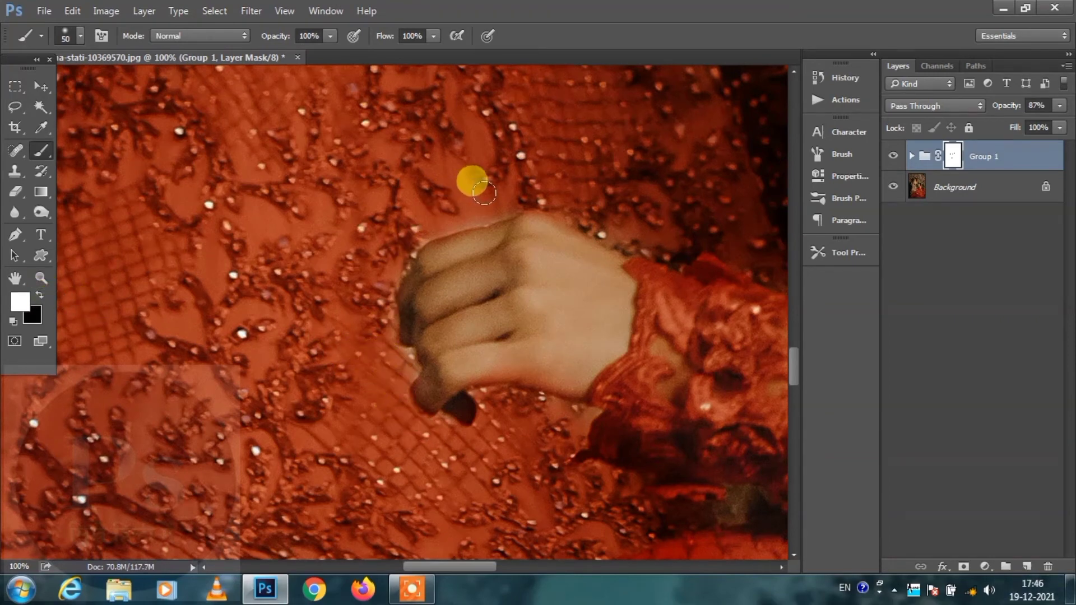
{"action": "left_click_drag", "start_coordinate": [484, 193], "coordinate": [385, 255]}
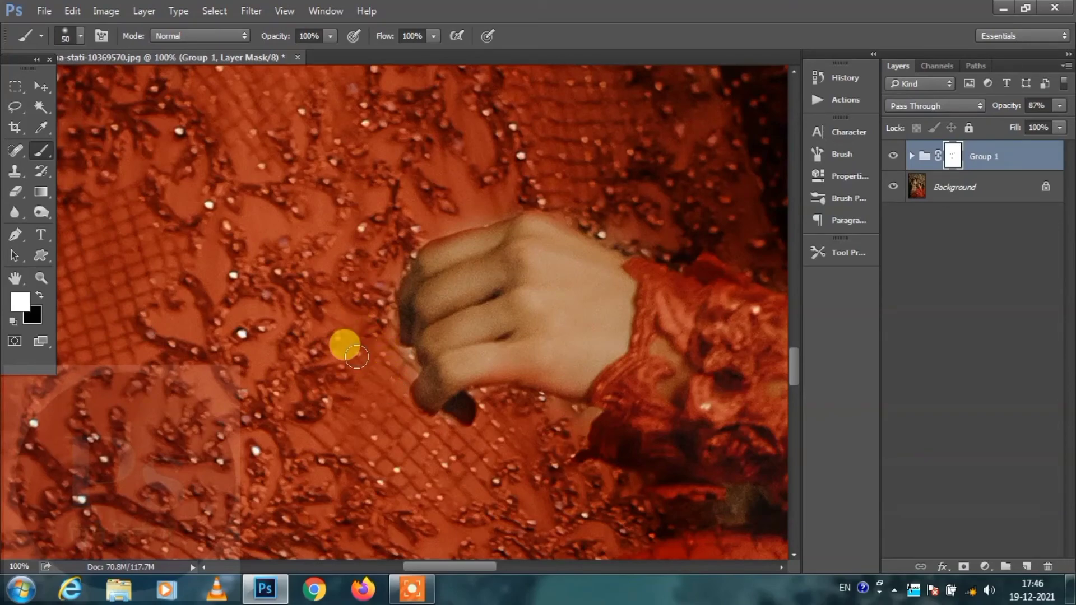
{"action": "mouse_move", "coordinate": [252, 331]}
{"action": "left_mouse_down"}
{"action": "mouse_move", "coordinate": [584, 320]}
{"action": "mouse_move", "coordinate": [553, 450]}
{"action": "left_mouse_up"}
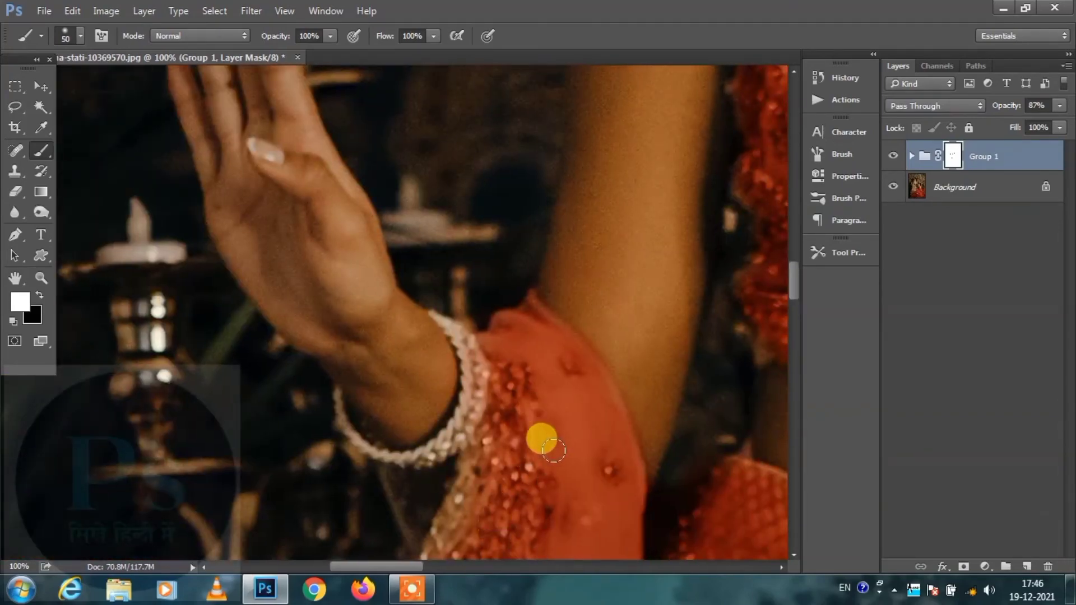
{"action": "key", "text": "ctrl+minus"}
{"action": "key", "text": "ctrl+minus"}
{"action": "key", "text": "ctrl+minus"}
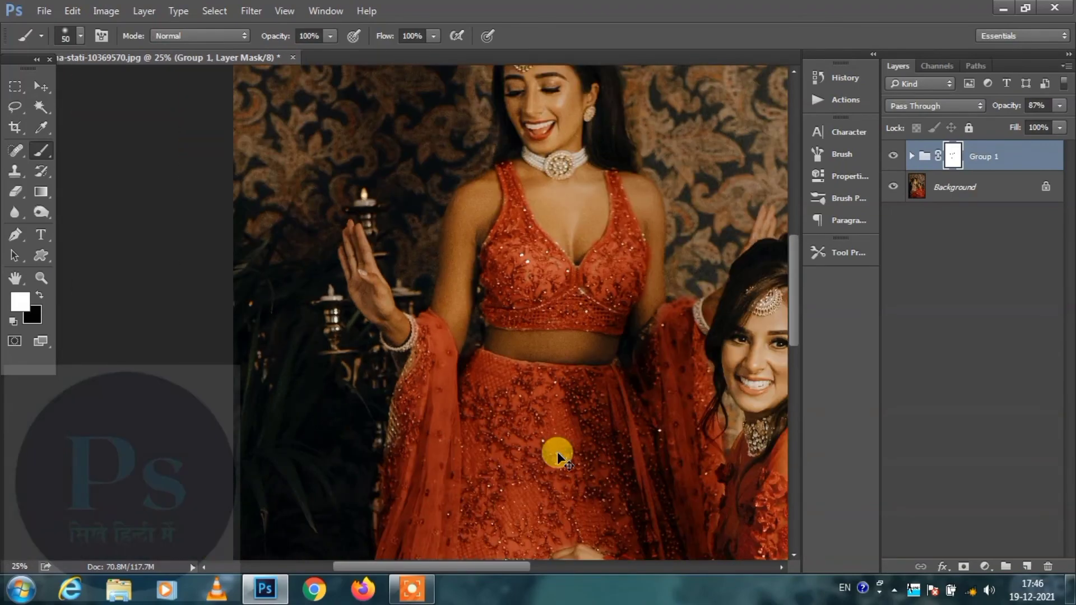
{"action": "key", "text": "ctrl+minus"}
{"action": "key", "text": "ctrl+minus"}
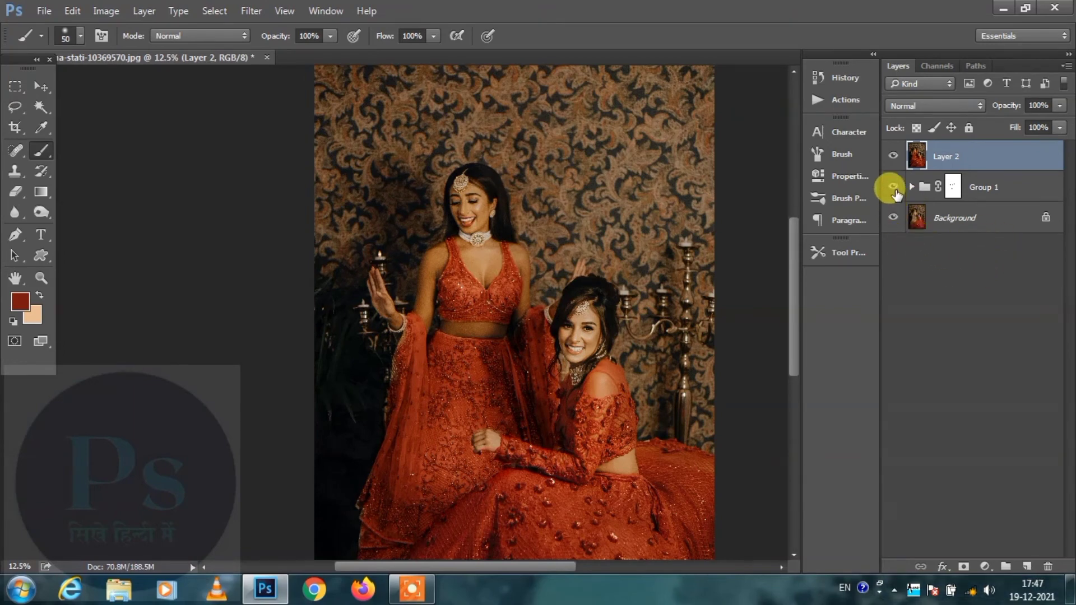
Step: Hide Group 1, then toggle Layer 2 to compare the red lehenga with the gold original
{"action": "left_click", "coordinate": [893, 187]}
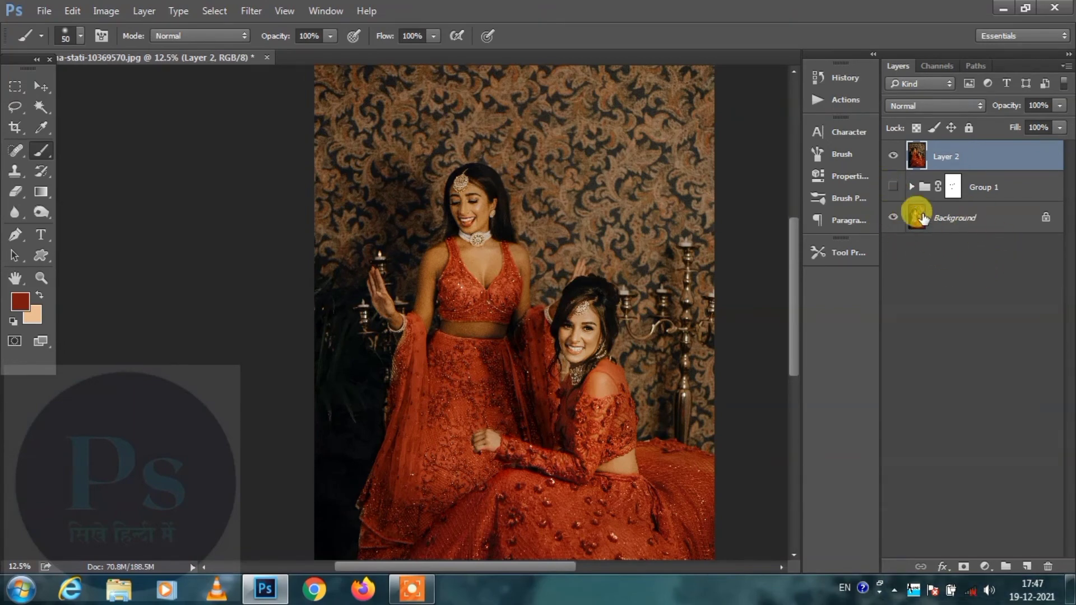
{"action": "left_click", "coordinate": [893, 157]}
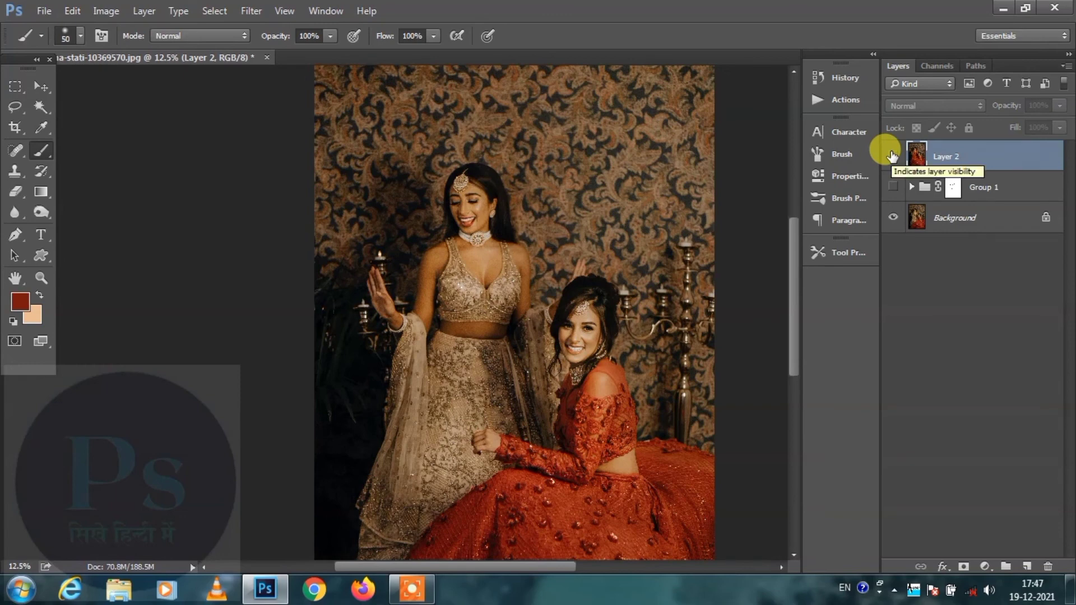
{"action": "left_click", "coordinate": [892, 157]}
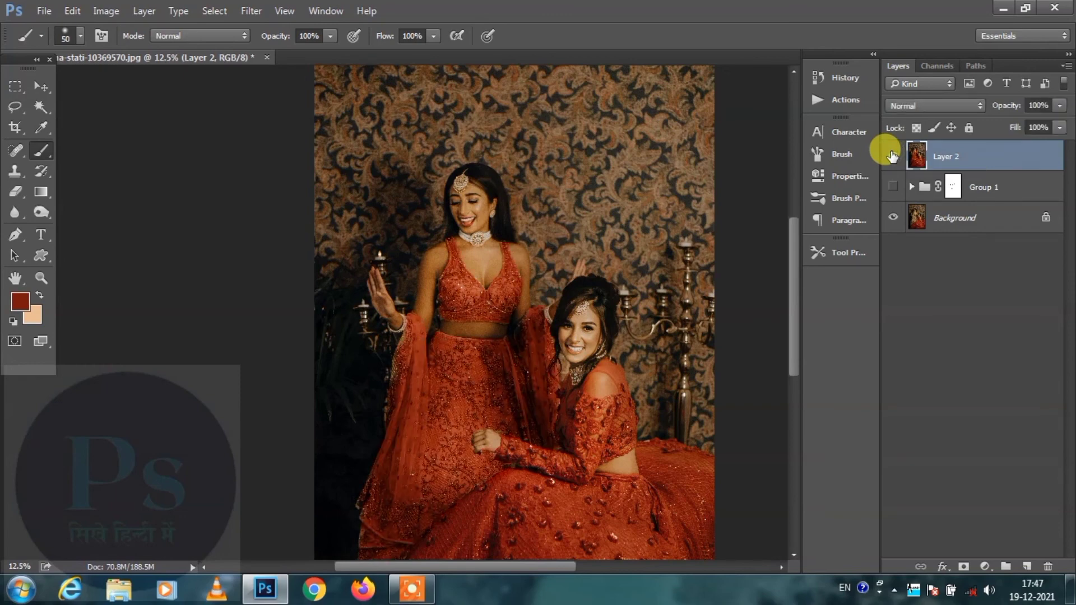
{"action": "left_click", "coordinate": [892, 156]}
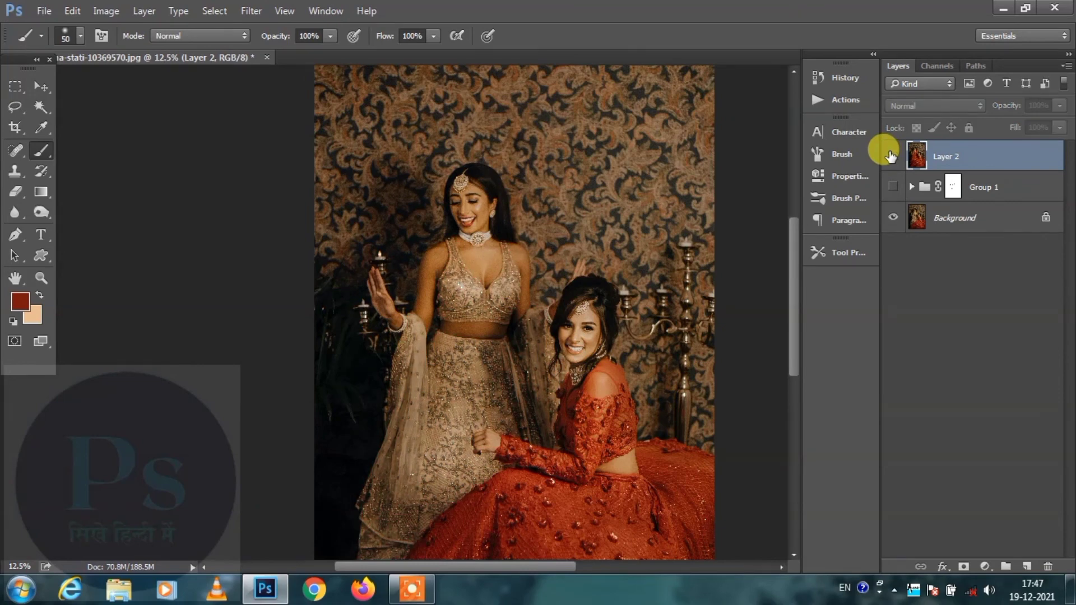
{"action": "left_click", "coordinate": [892, 156]}
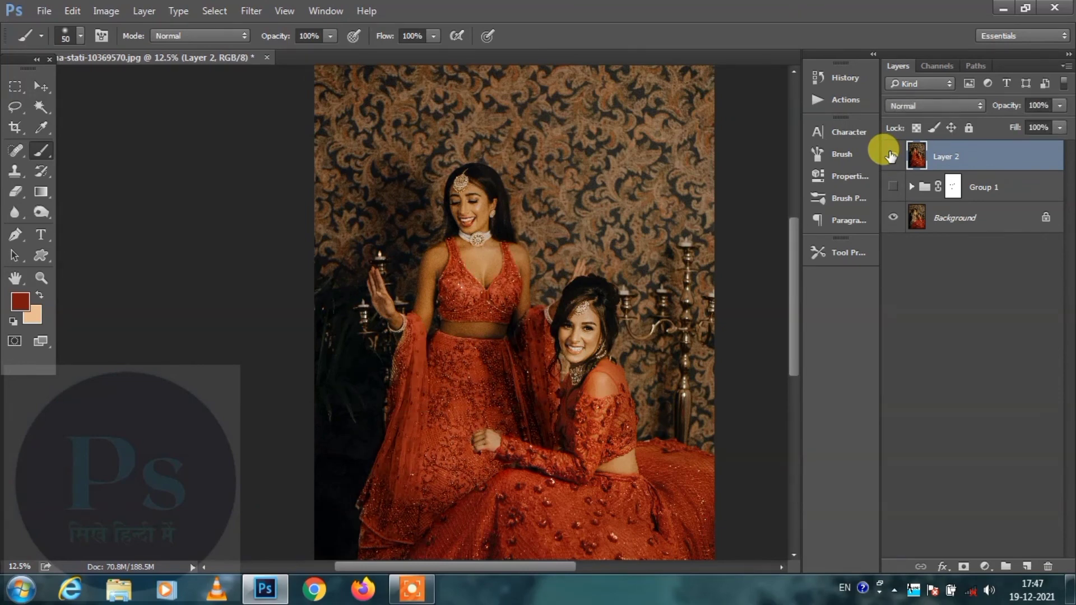